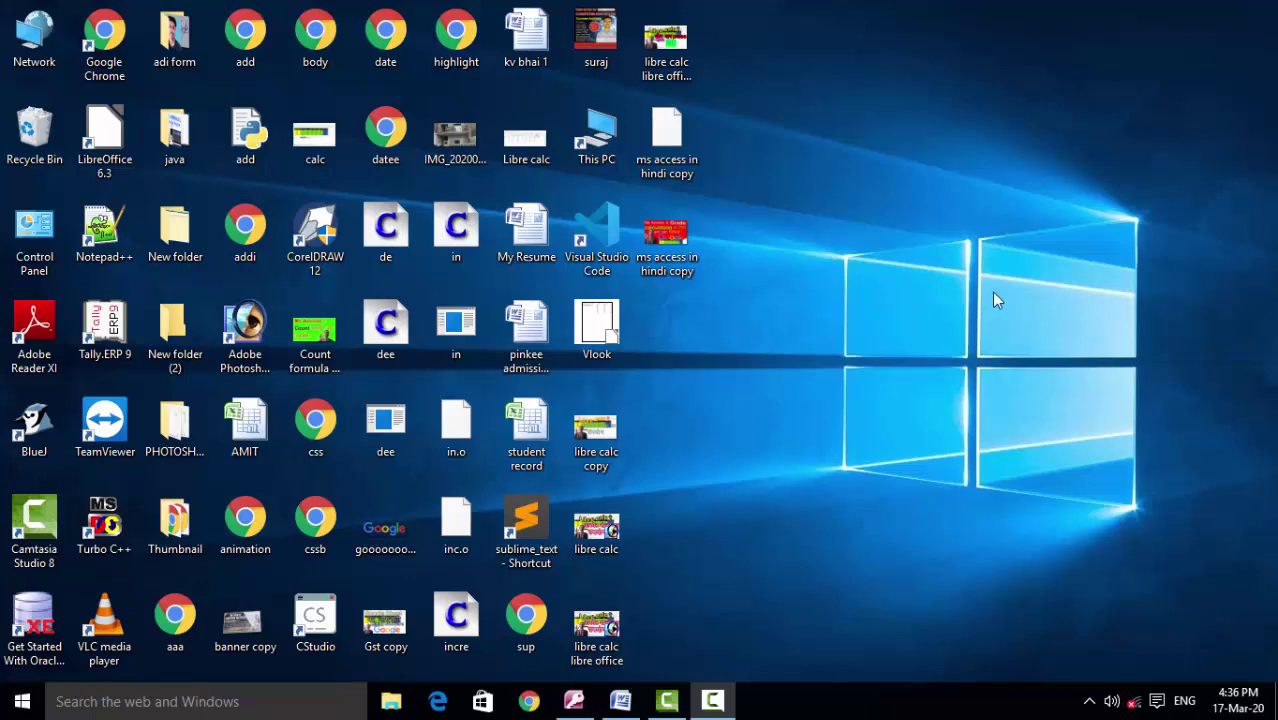
Refresh the desktop several times from its shortcut menu.
{"action": "right_click", "coordinate": [881, 233]}
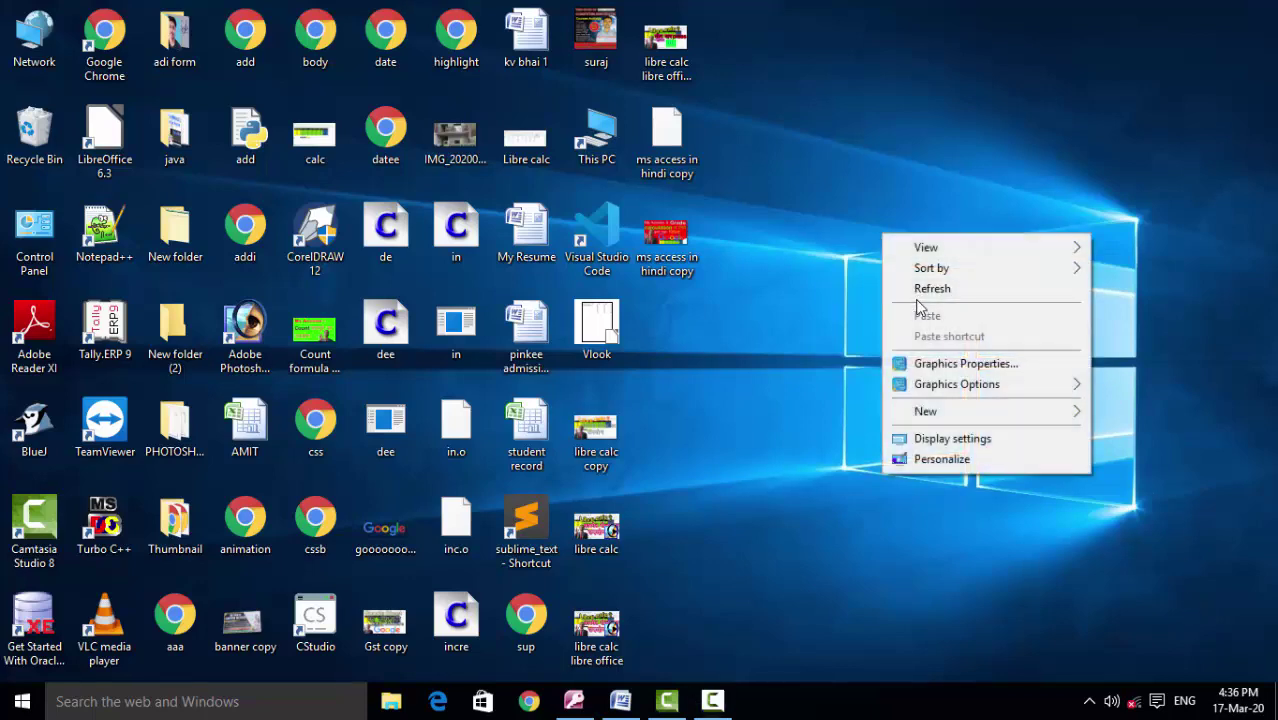
{"action": "right_click", "coordinate": [916, 296]}
{"action": "left_click", "coordinate": [953, 352]}
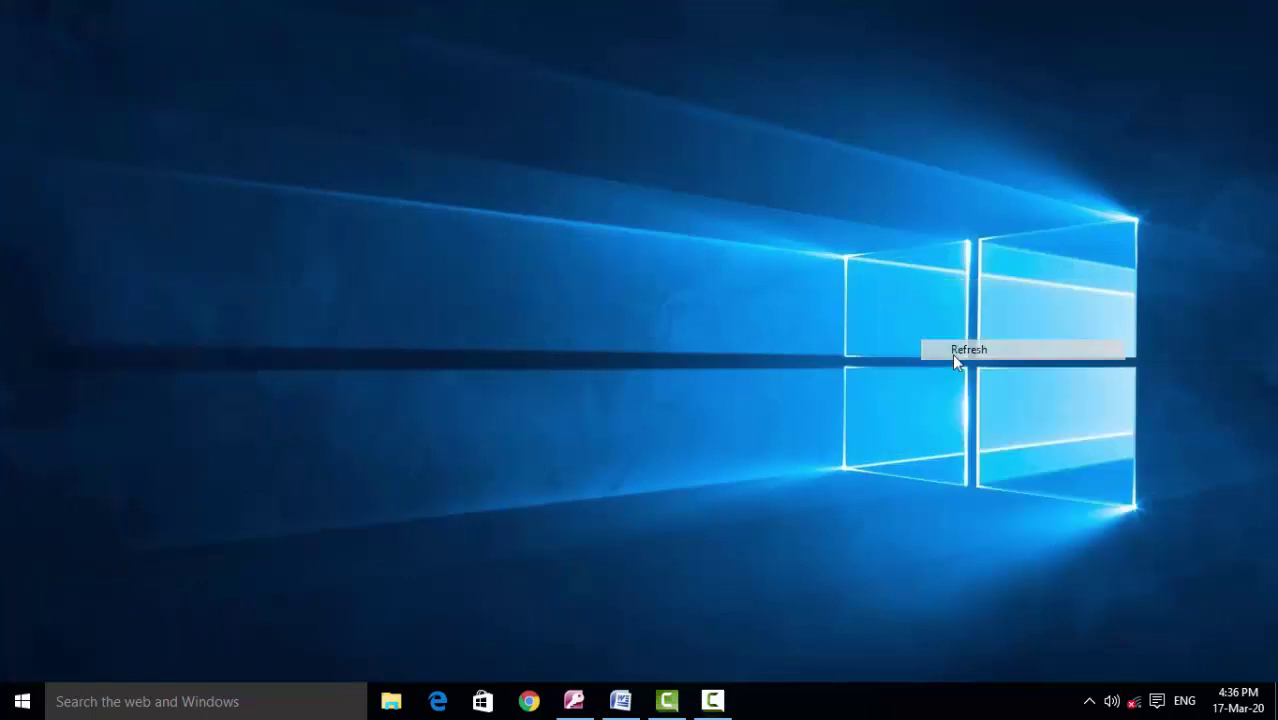
{"action": "right_click", "coordinate": [952, 353]}
{"action": "left_click", "coordinate": [982, 407]}
{"action": "right_click", "coordinate": [981, 407]}
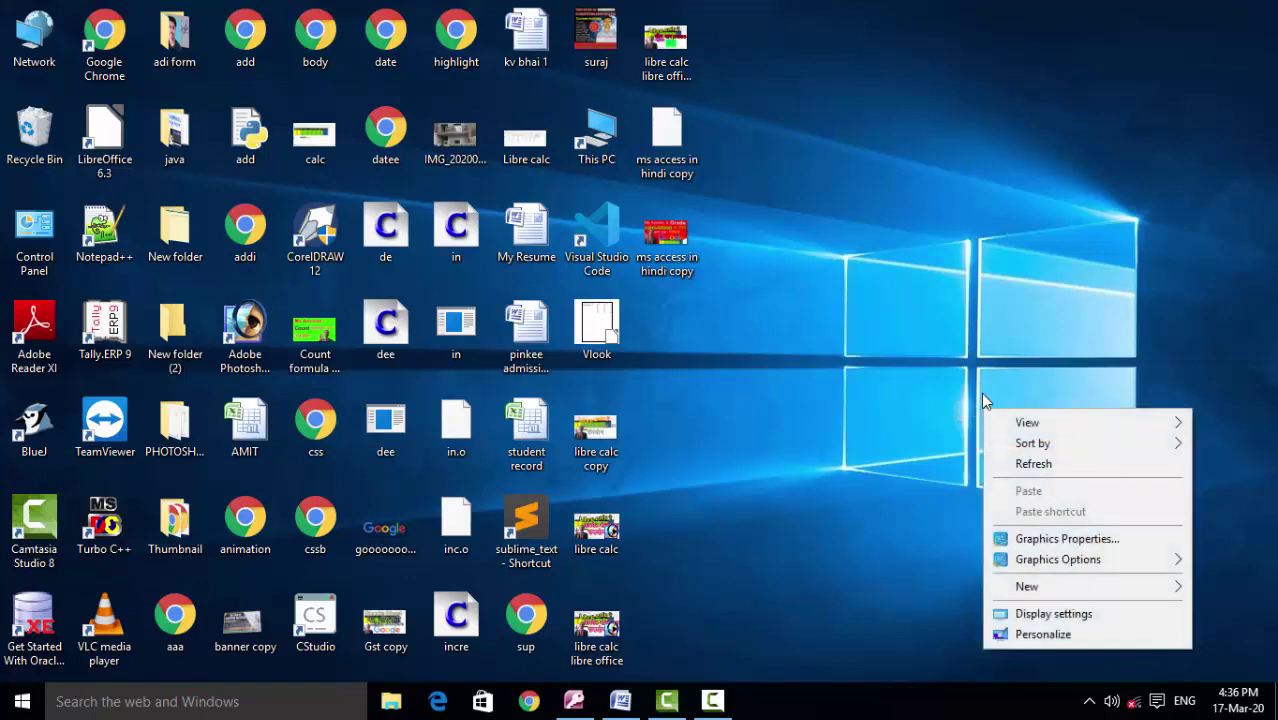
{"action": "left_click", "coordinate": [1038, 465]}
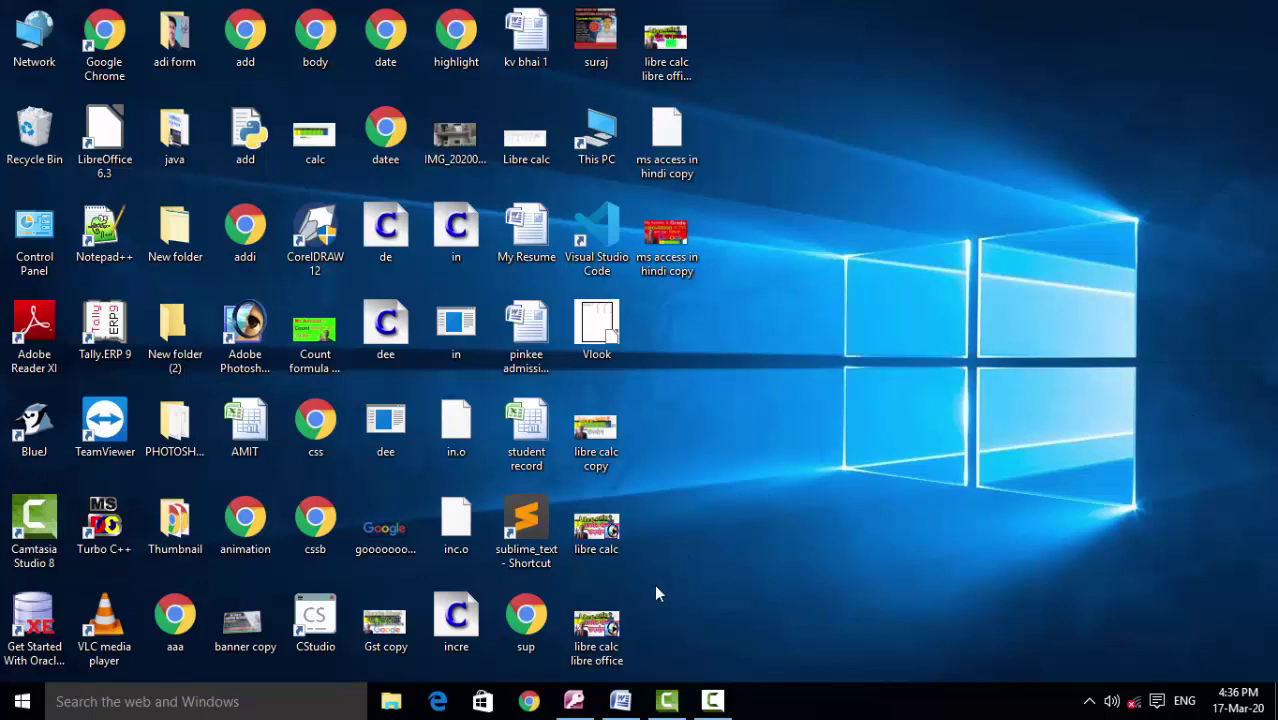
Back in Word, select A₂, B's subscript 2 and a's superscript 2 to check their formatting.
{"action": "left_click", "coordinate": [621, 700]}
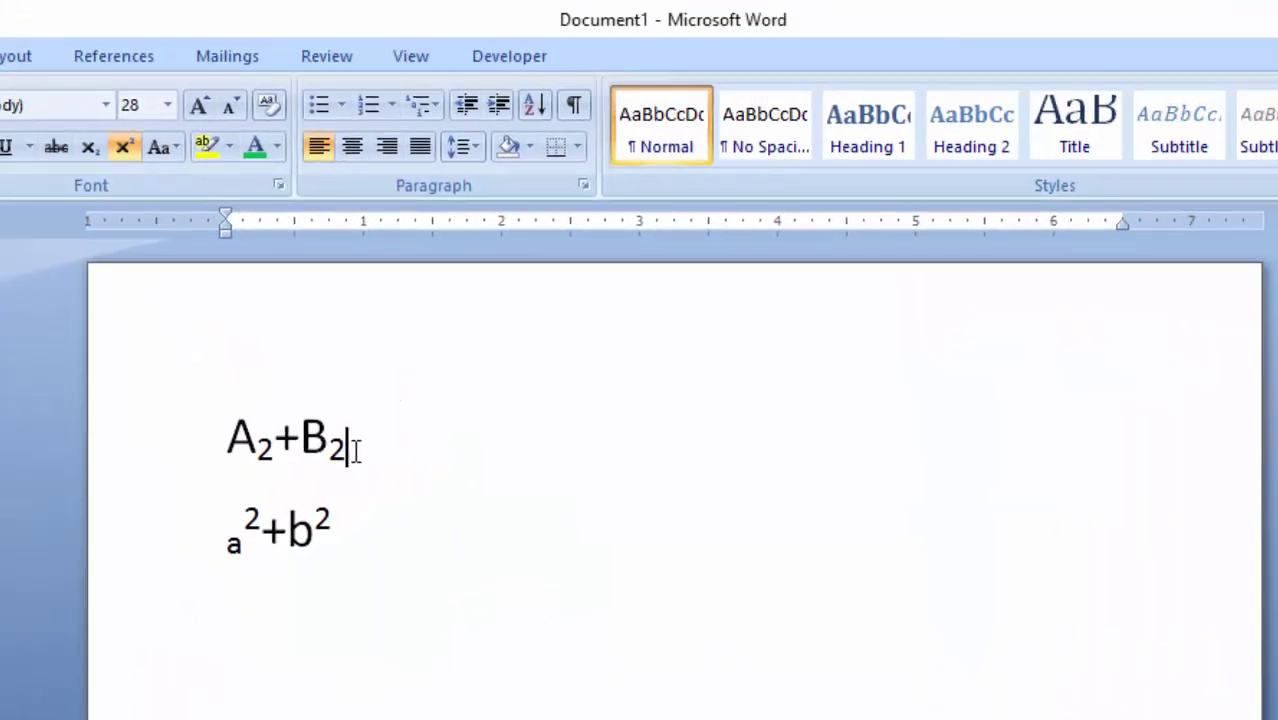
{"action": "left_click_drag", "start_coordinate": [362, 447], "coordinate": [249, 448]}
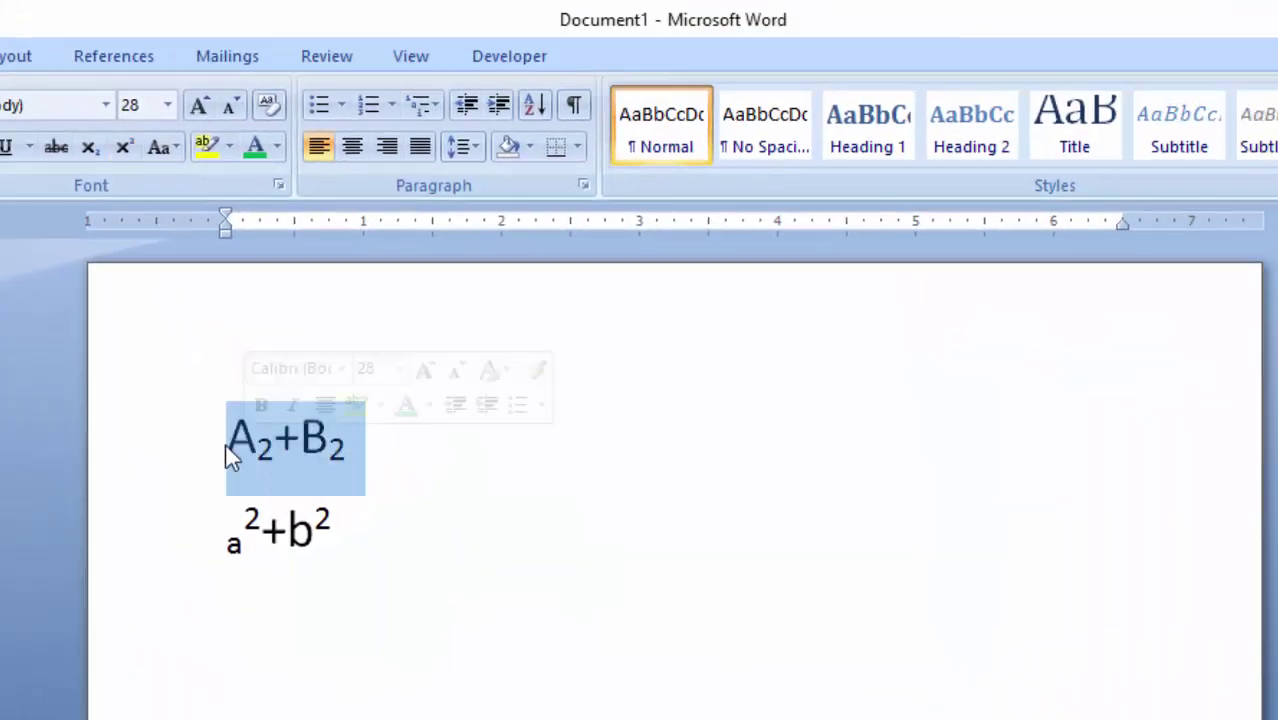
{"action": "left_click", "coordinate": [274, 447]}
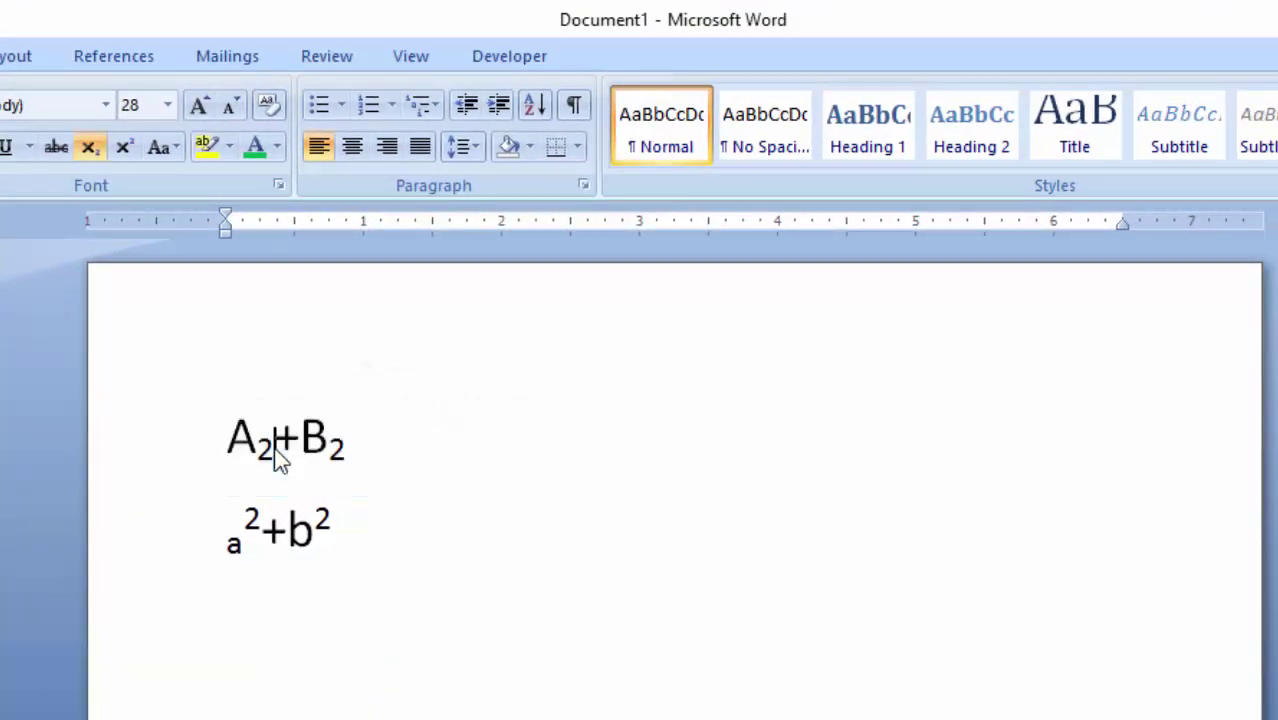
{"action": "key", "text": "shift+Left"}
{"action": "key", "text": "shift+Left"}
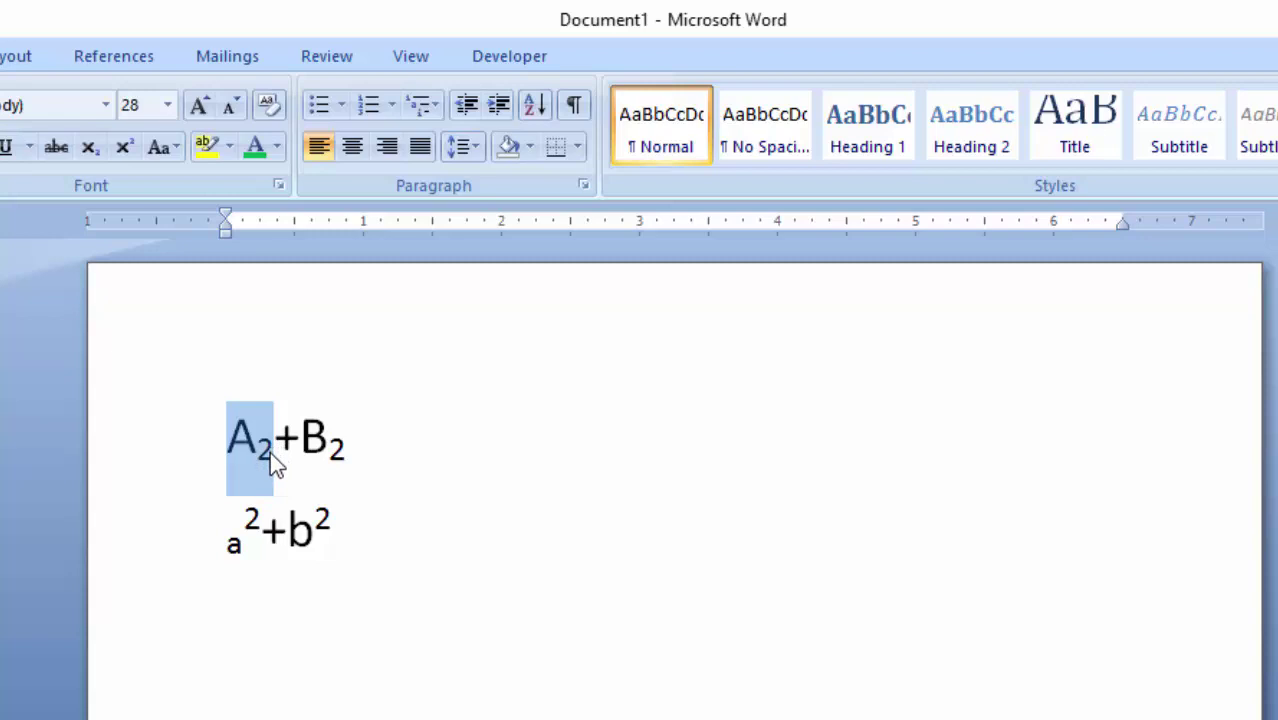
{"action": "left_click", "coordinate": [275, 465]}
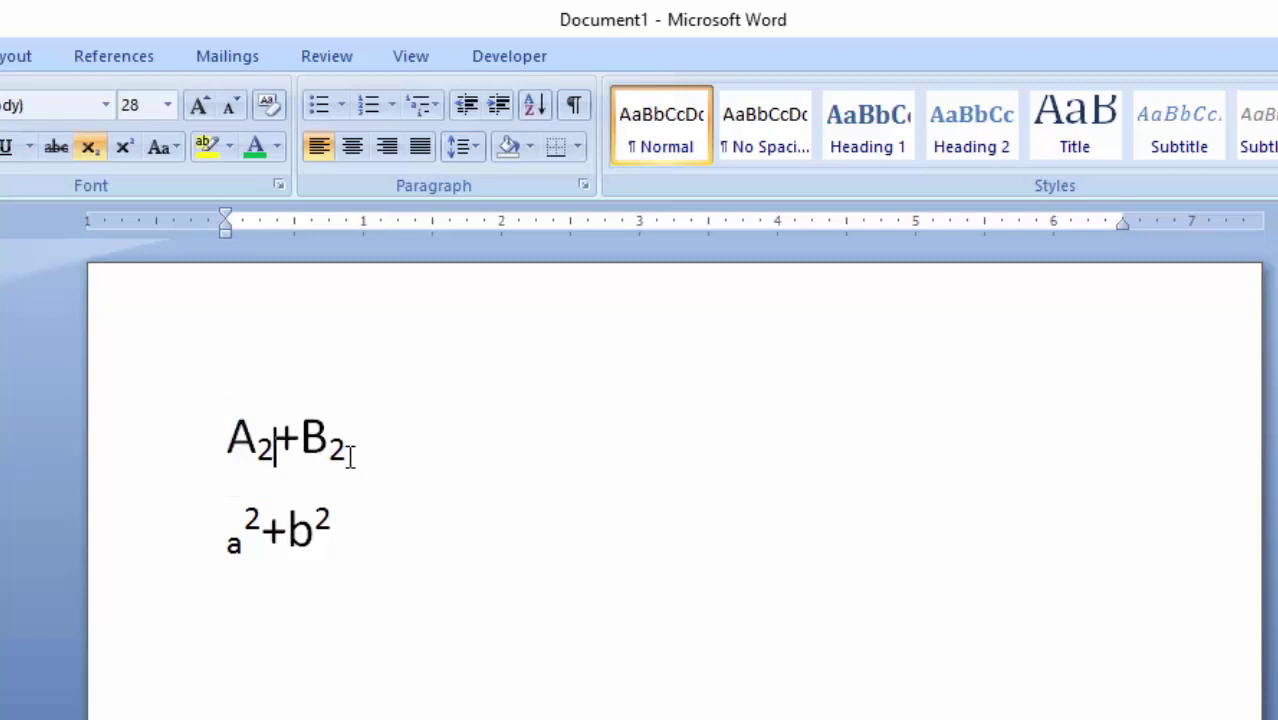
{"action": "left_click_drag", "start_coordinate": [350, 453], "coordinate": [328, 455]}
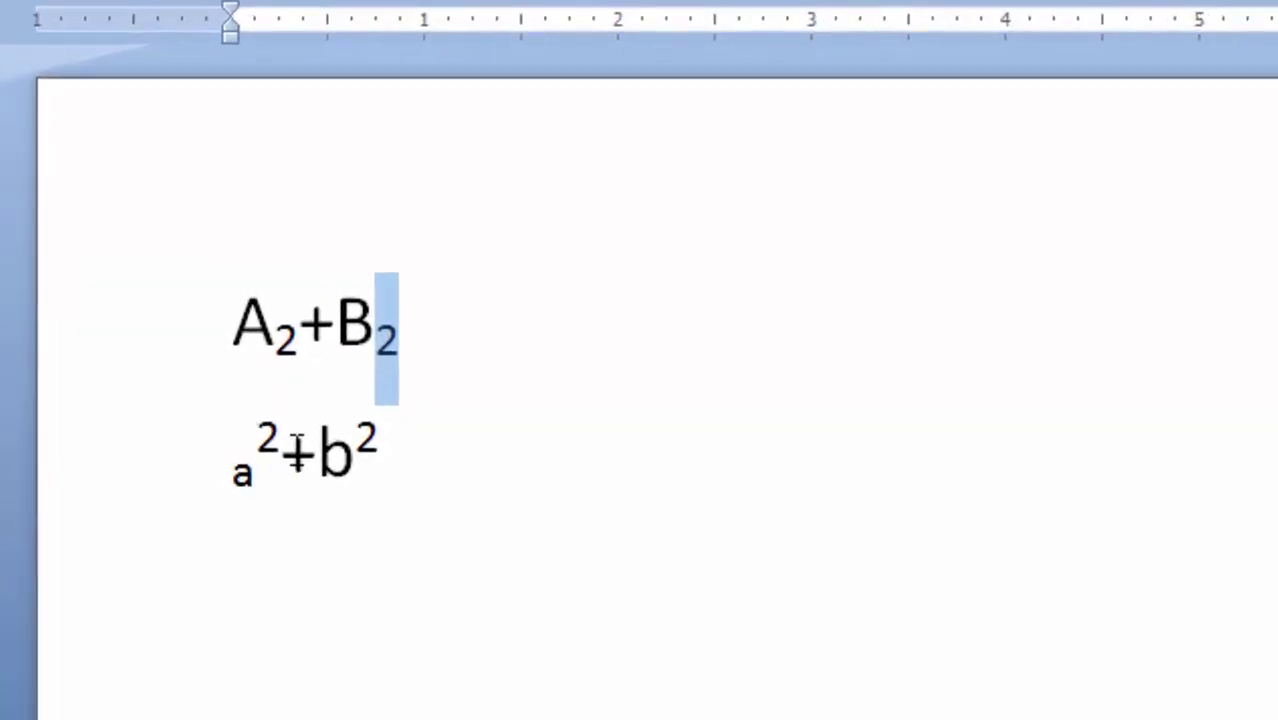
{"action": "mouse_move", "coordinate": [285, 398]}
{"action": "left_mouse_down"}
{"action": "mouse_move", "coordinate": [262, 398]}
{"action": "mouse_move", "coordinate": [272, 408]}
{"action": "left_mouse_up"}
{"action": "left_click", "coordinate": [268, 415]}
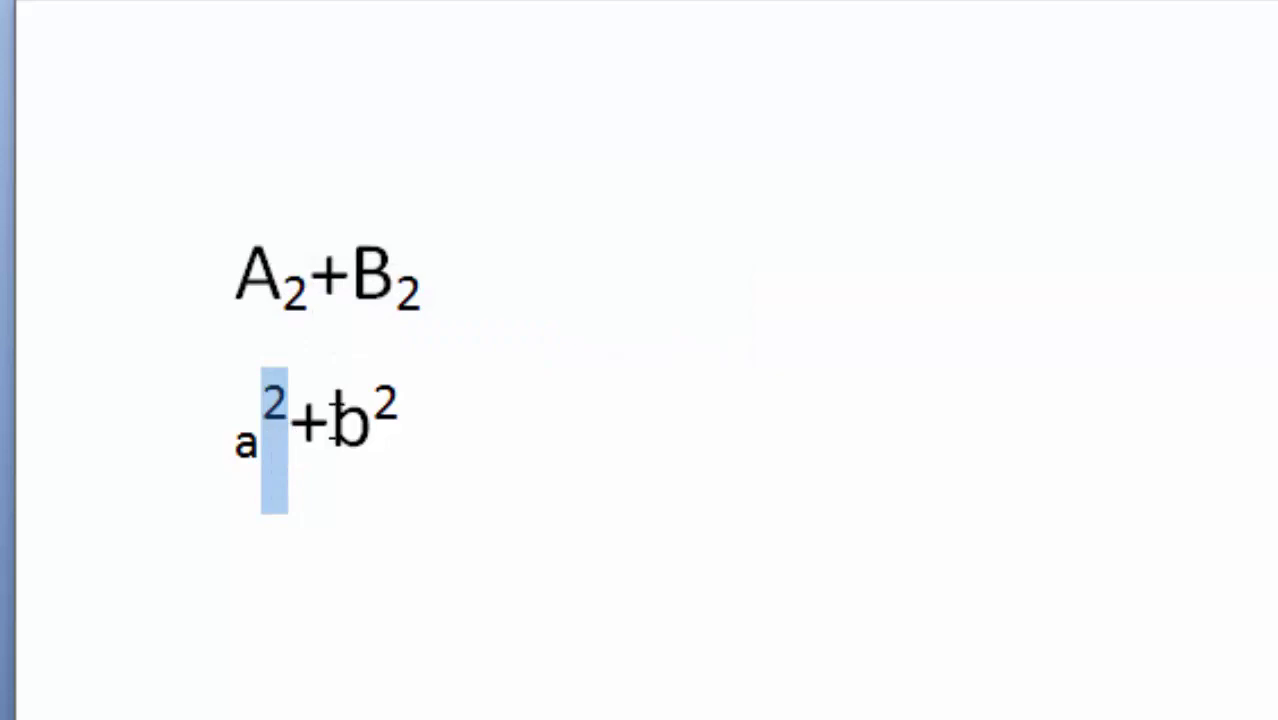
{"action": "left_click", "coordinate": [863, 234]}
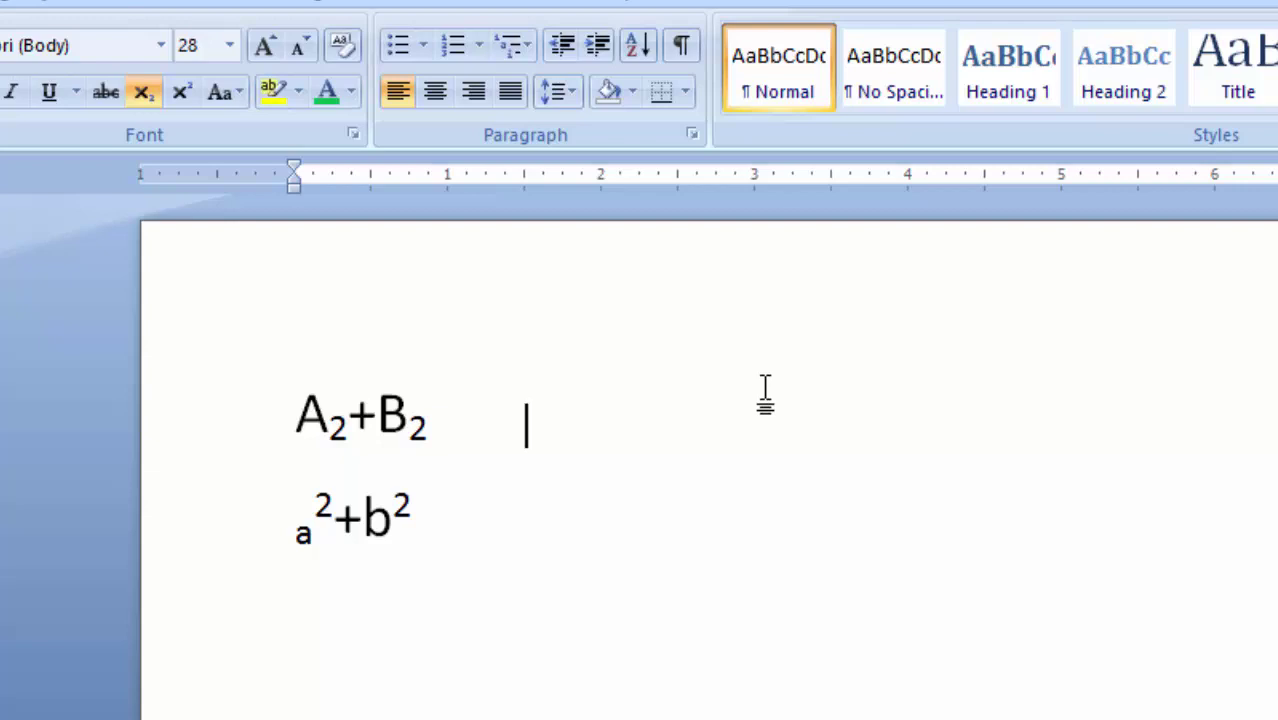
Type a²+b beside A₂+B₂, with a superscript 2 and superscript re-enabled for b's exponent.
{"action": "type", "text": "a"}
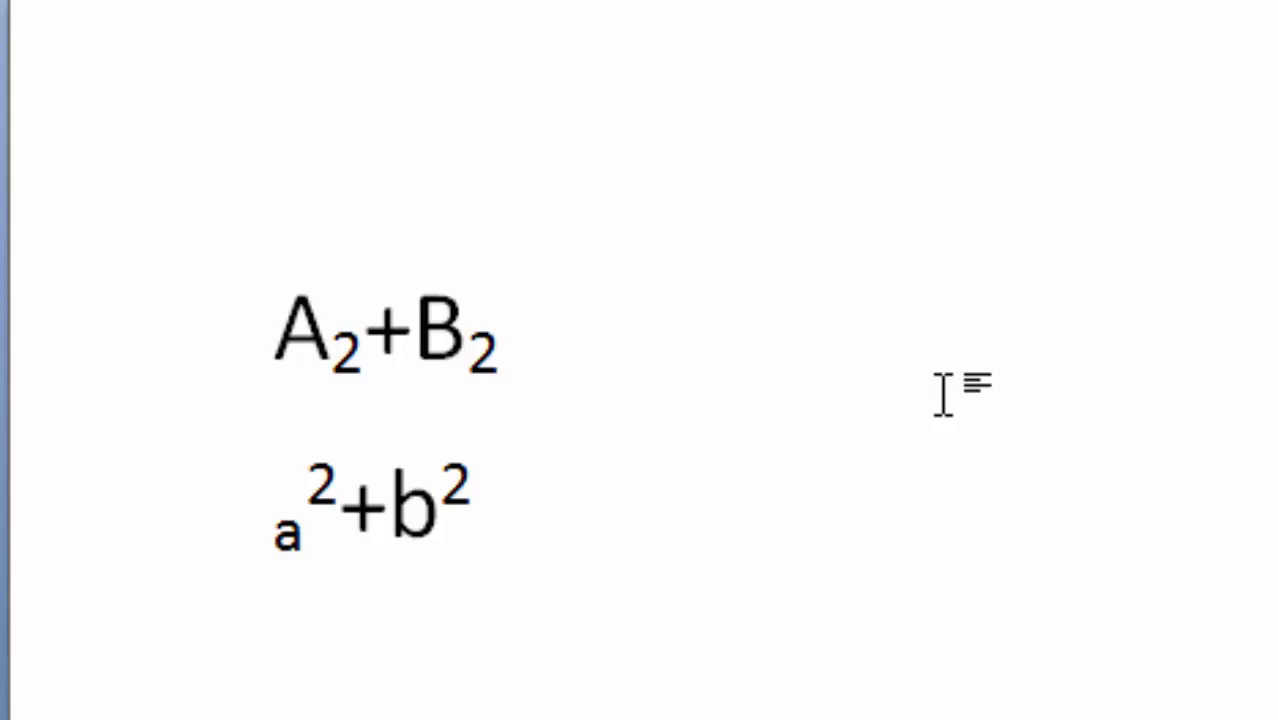
{"action": "type", "text": "a"}
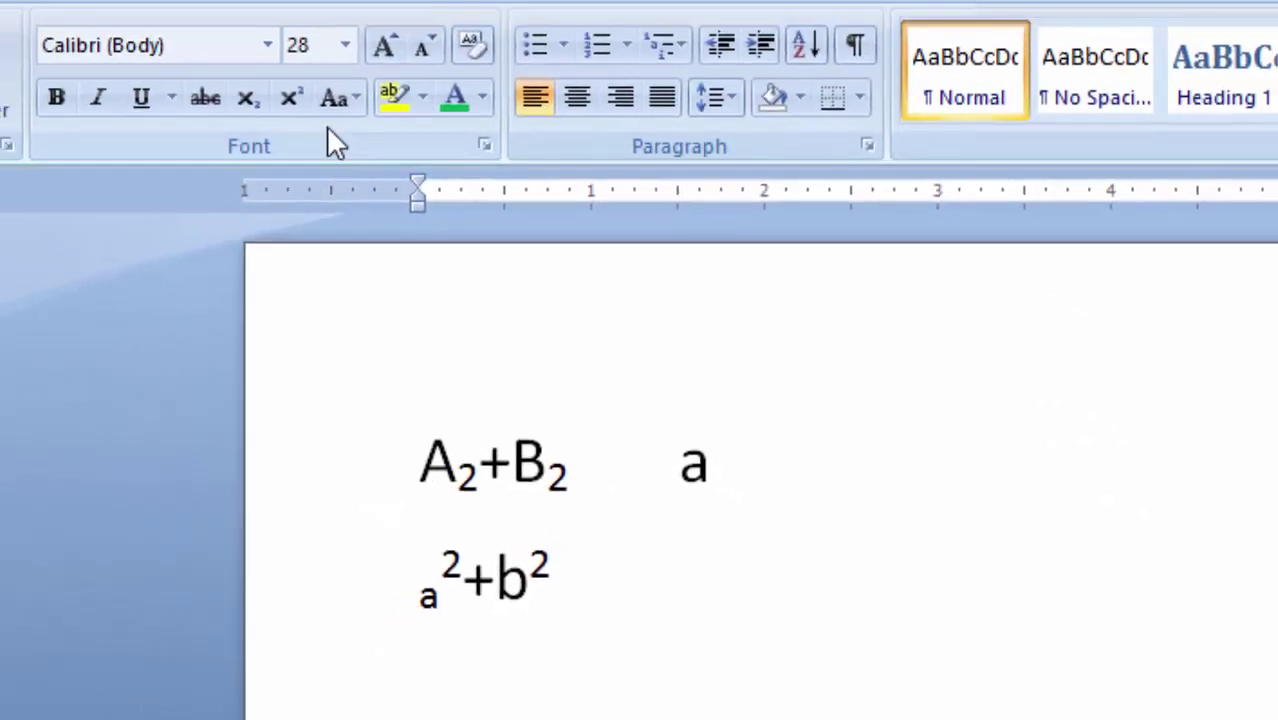
{"action": "left_click", "coordinate": [294, 107]}
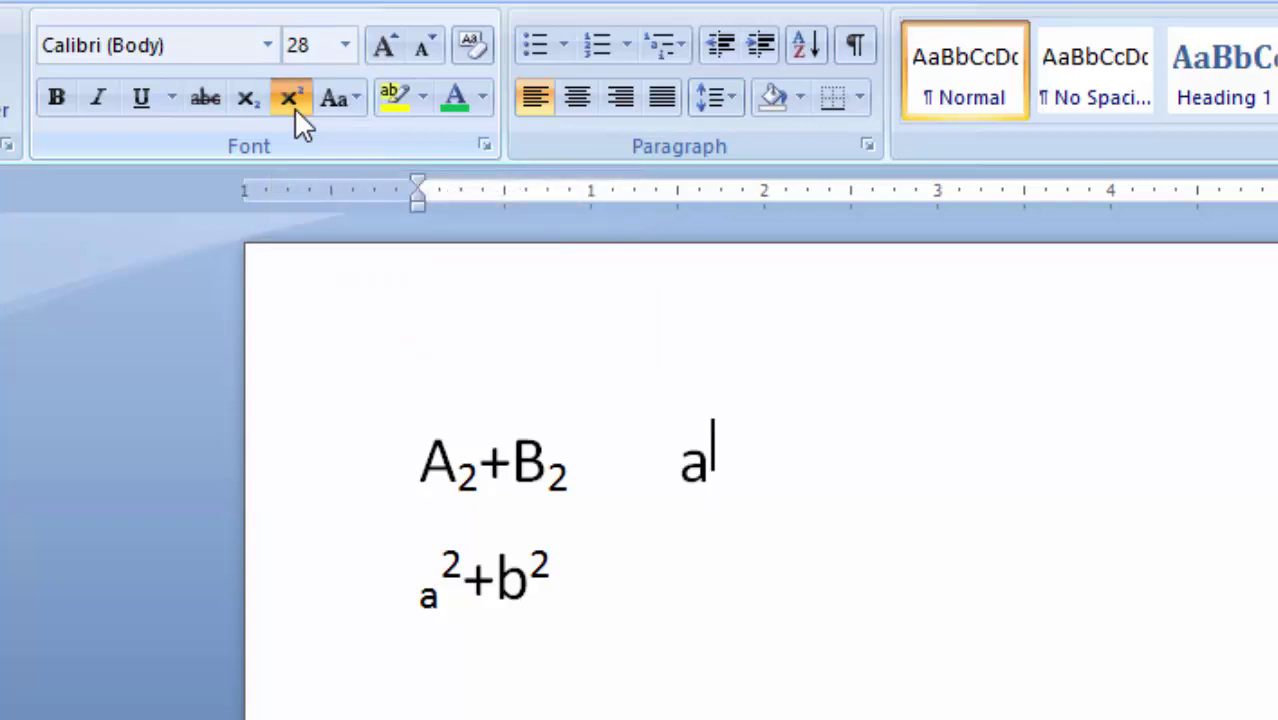
{"action": "type", "text": "2"}
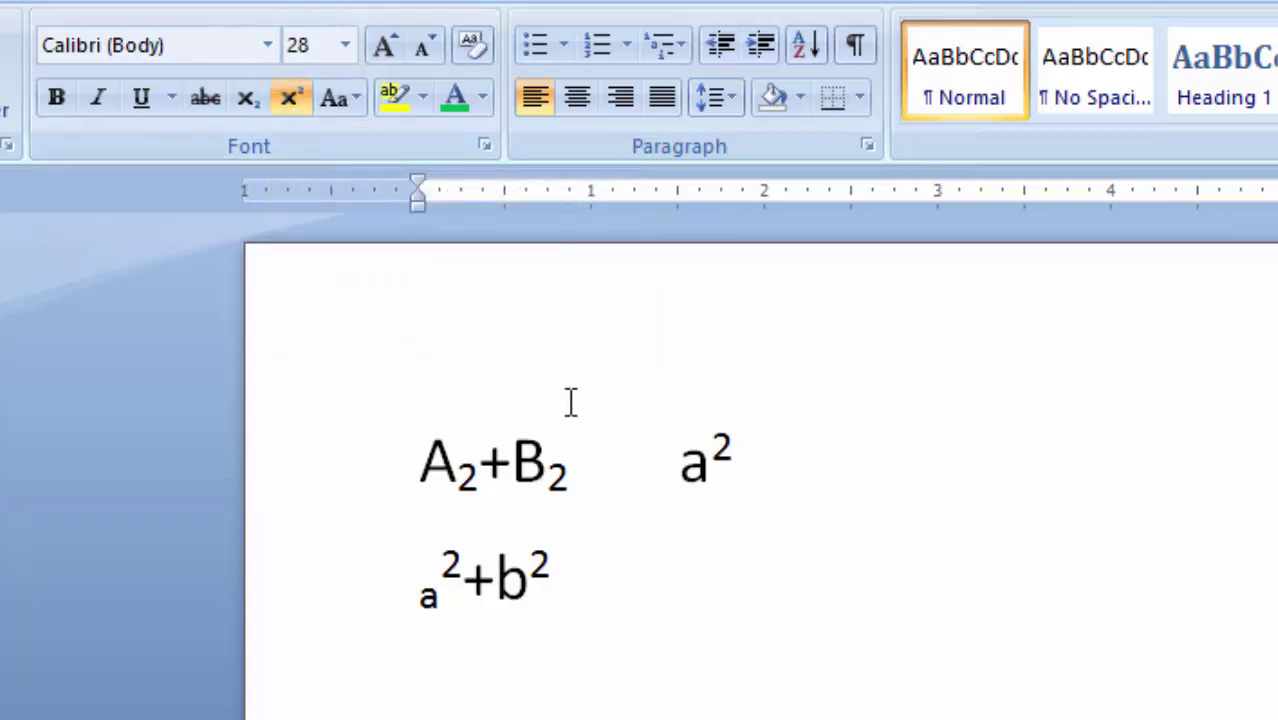
{"action": "left_click", "coordinate": [285, 103]}
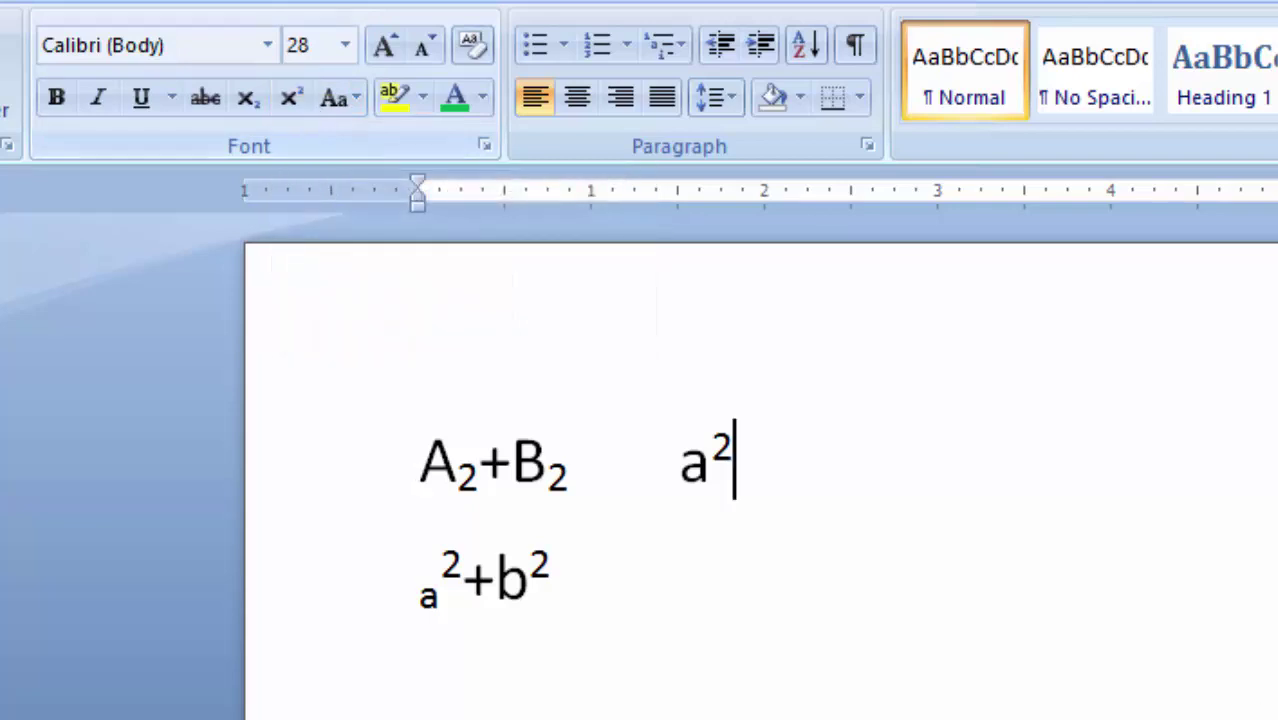
{"action": "type", "text": "+"}
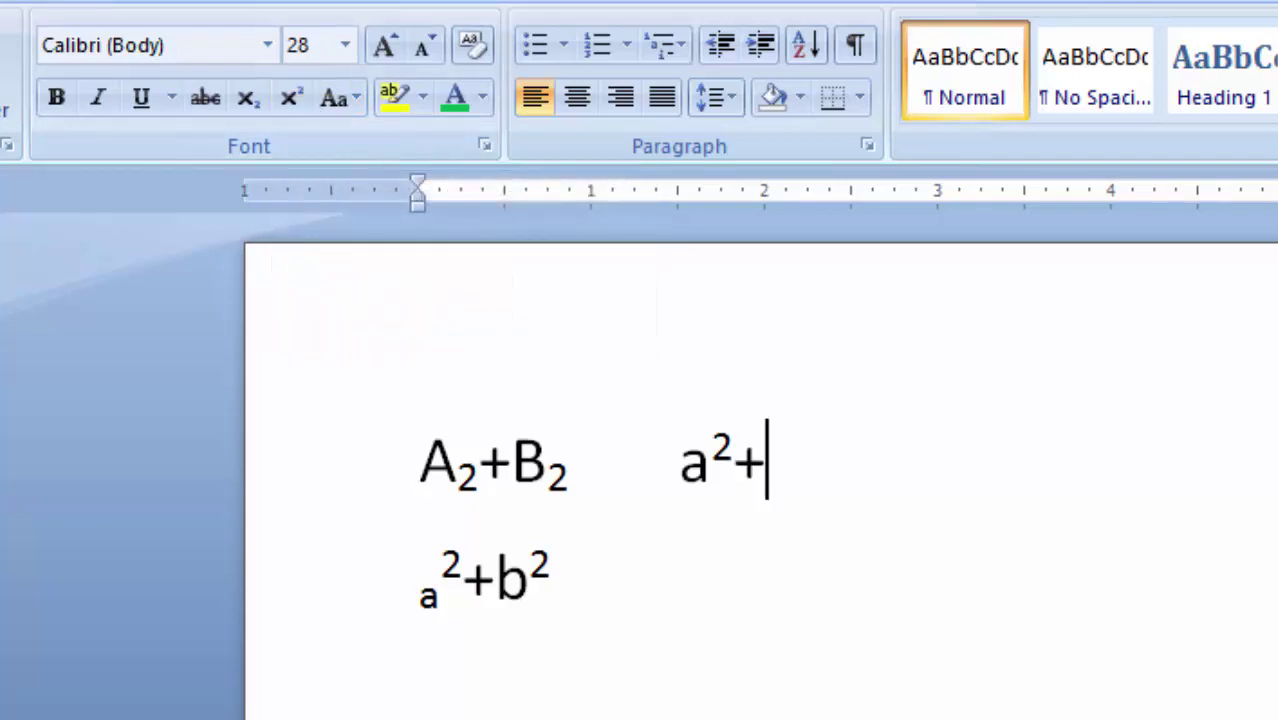
{"action": "type", "text": "b"}
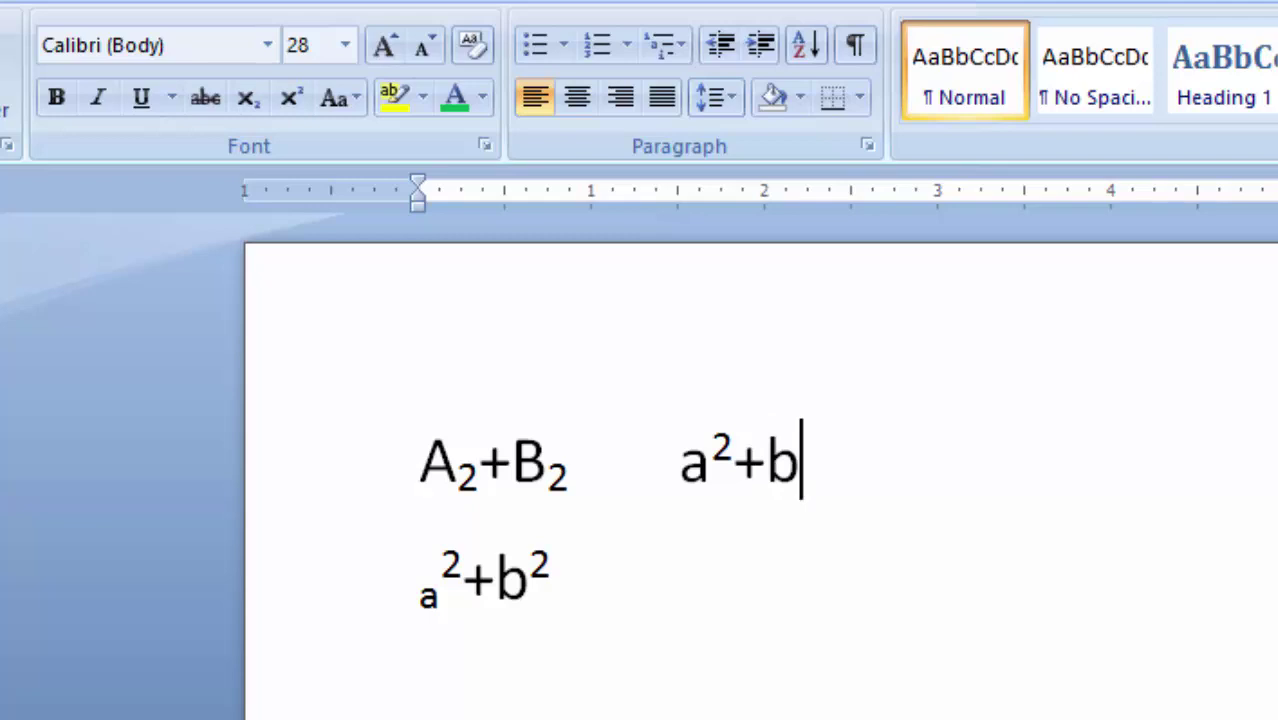
{"action": "left_click", "coordinate": [283, 100]}
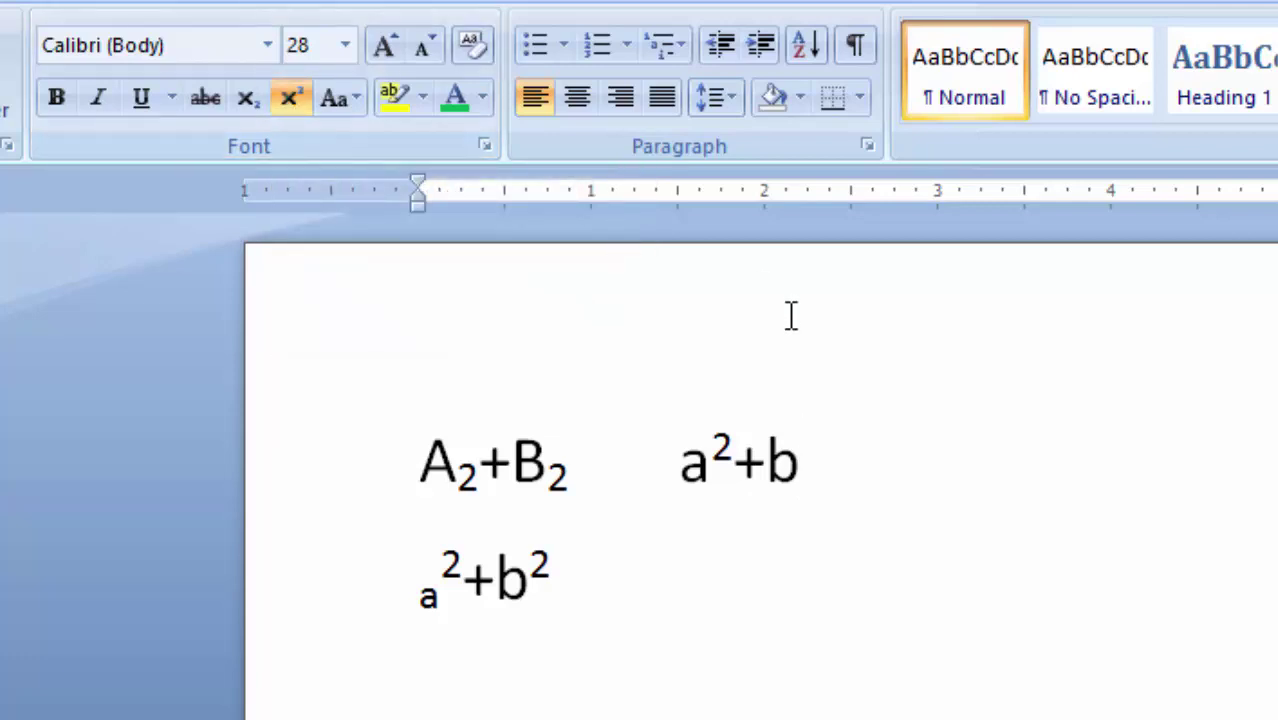
Complete the formula as a²+b², toggling superscript with Ctrl+Shift+= for b's exponent.
{"action": "type", "text": "2"}
{"action": "key", "text": "BackSpace"}
{"action": "key", "text": "ctrl+shift+equal"}
{"action": "key", "text": "ctrl+shift+plus"}
{"action": "type", "text": "2"}
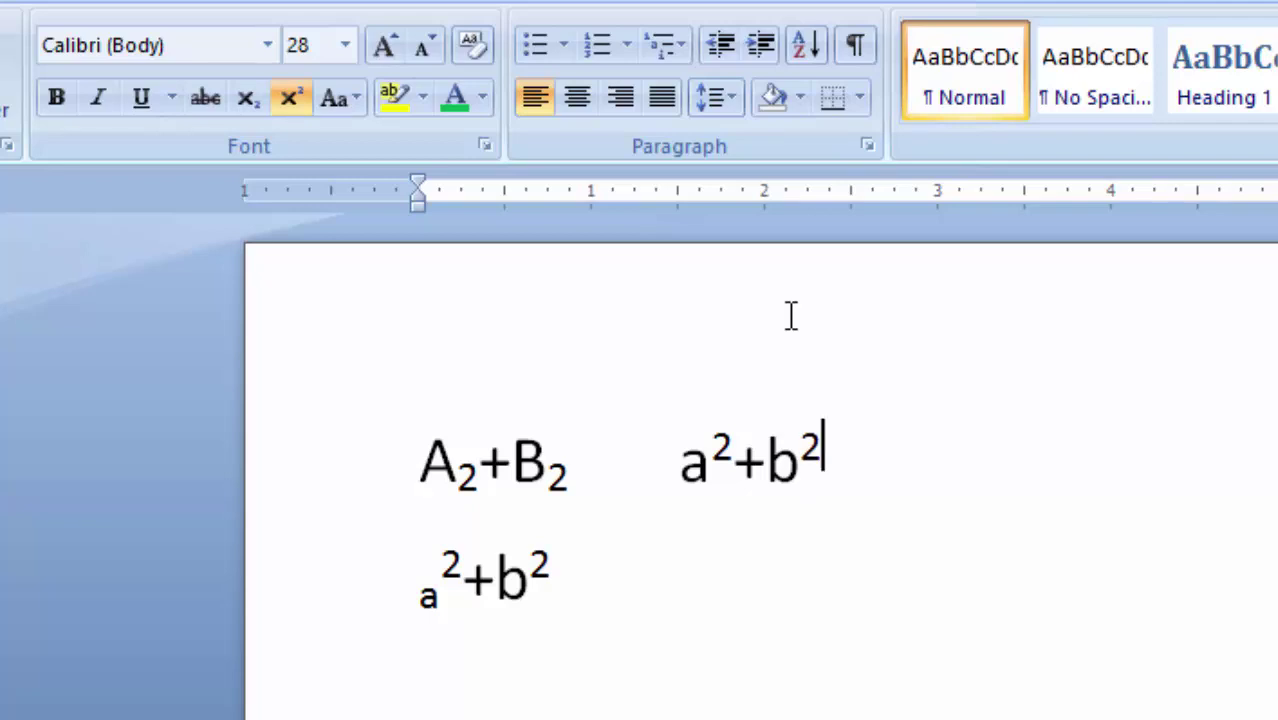
{"action": "key", "text": "ctrl+shift+equal"}
Delete the stray letters after a²+b² and start a new empty line.
{"action": "type", "text": "hgf"}
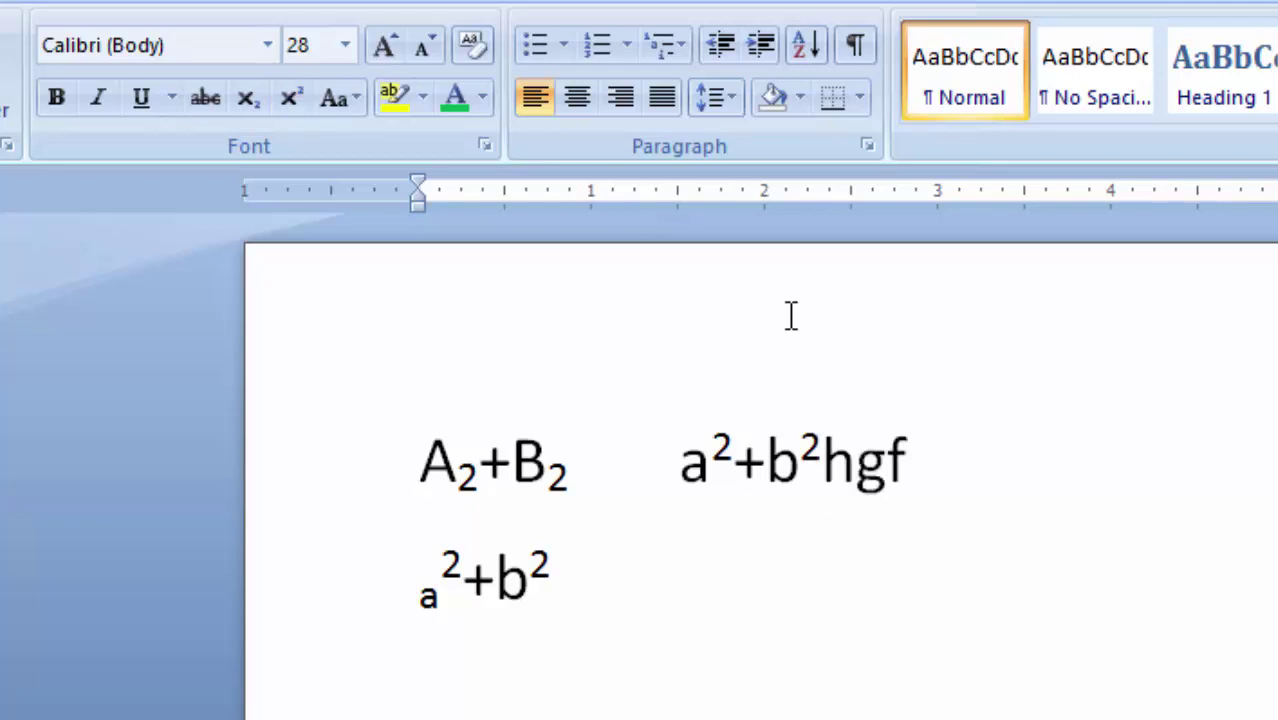
{"action": "type", "text": "g"}
{"action": "key", "text": "BackSpace"}
{"action": "key", "text": "BackSpace"}
{"action": "key", "text": "BackSpace"}
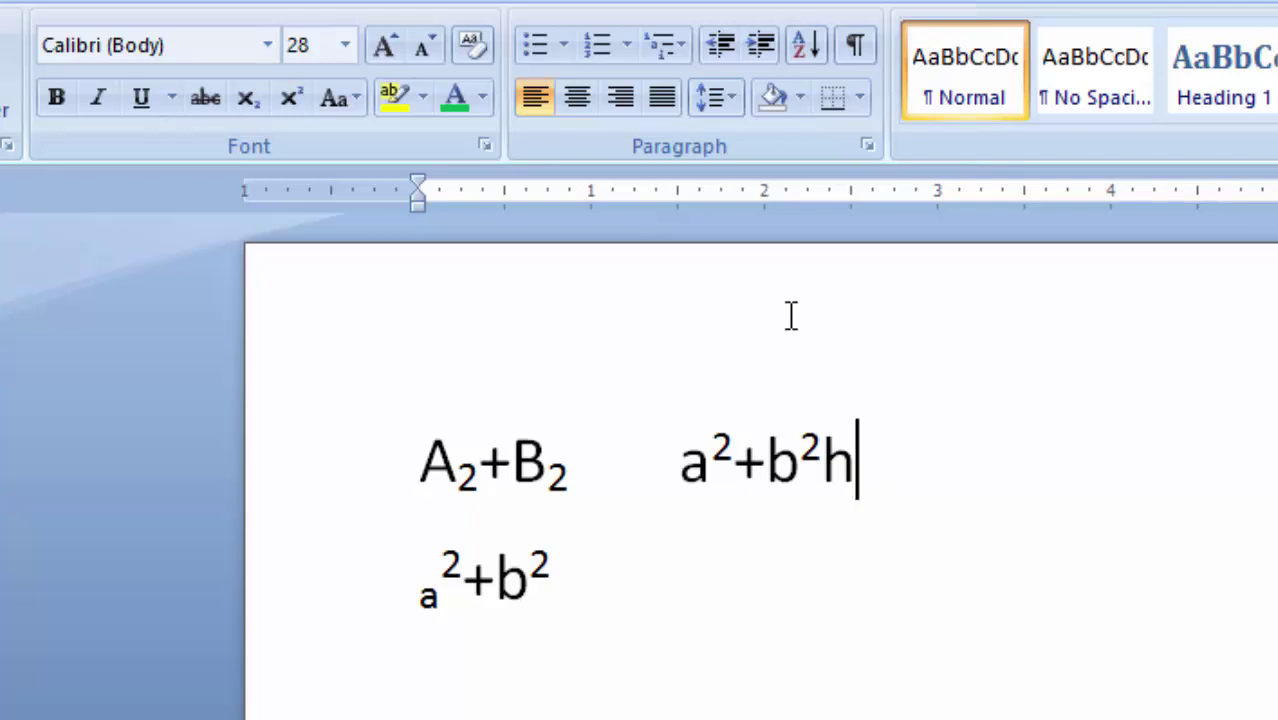
{"action": "key", "text": "BackSpace"}
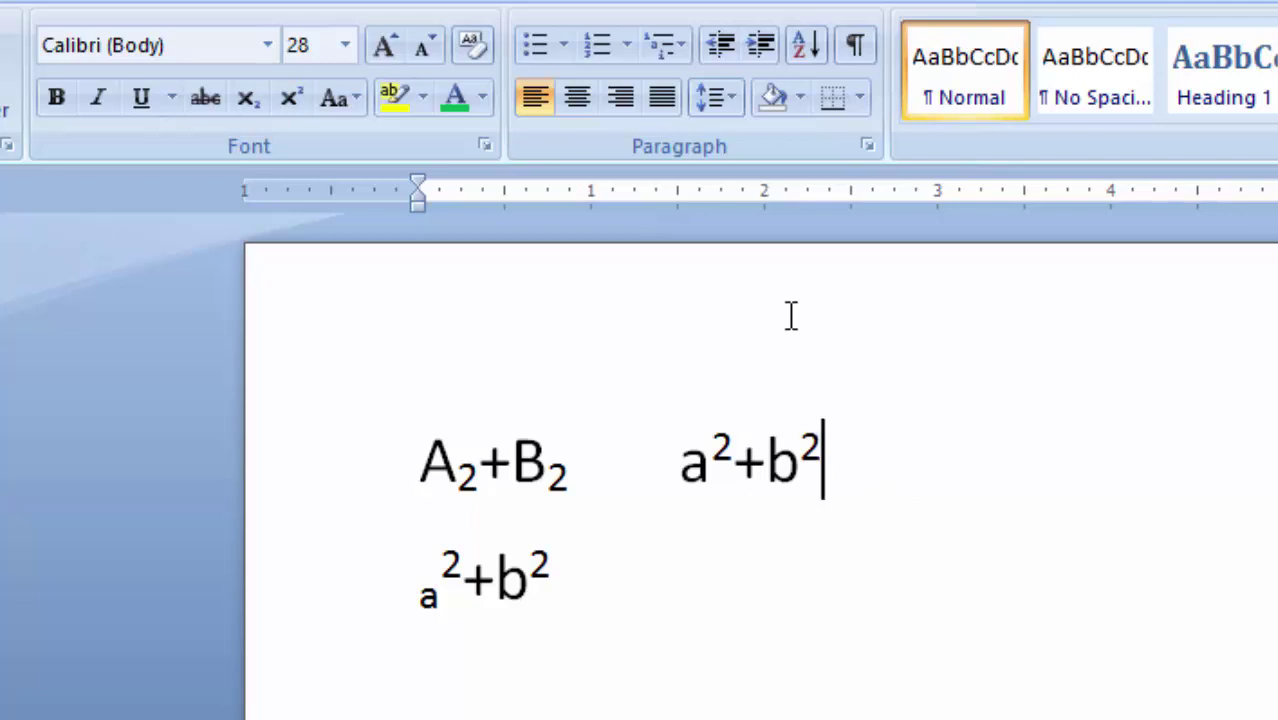
{"action": "key", "text": "Return"}
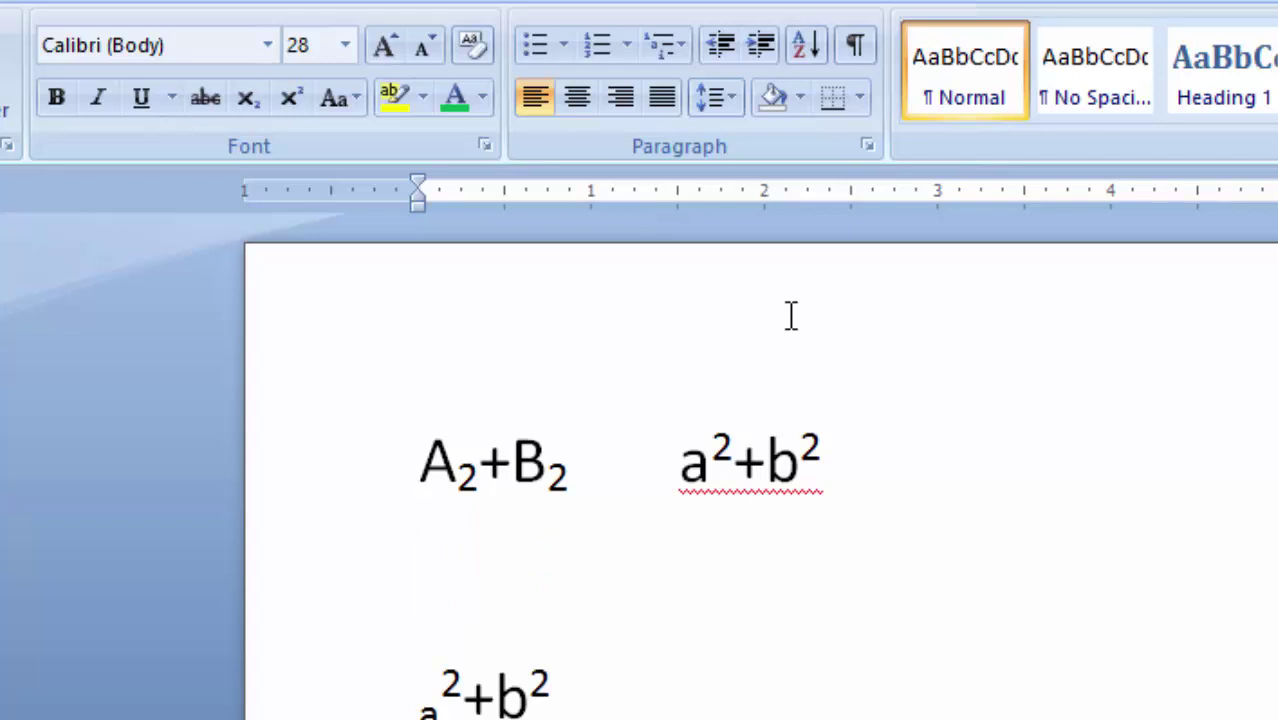
Type A₂+b₂ on the new line, with both 2s set as subscripts via Ctrl+=.
{"action": "type", "text": "a"}
{"action": "left_click", "coordinate": [249, 106]}
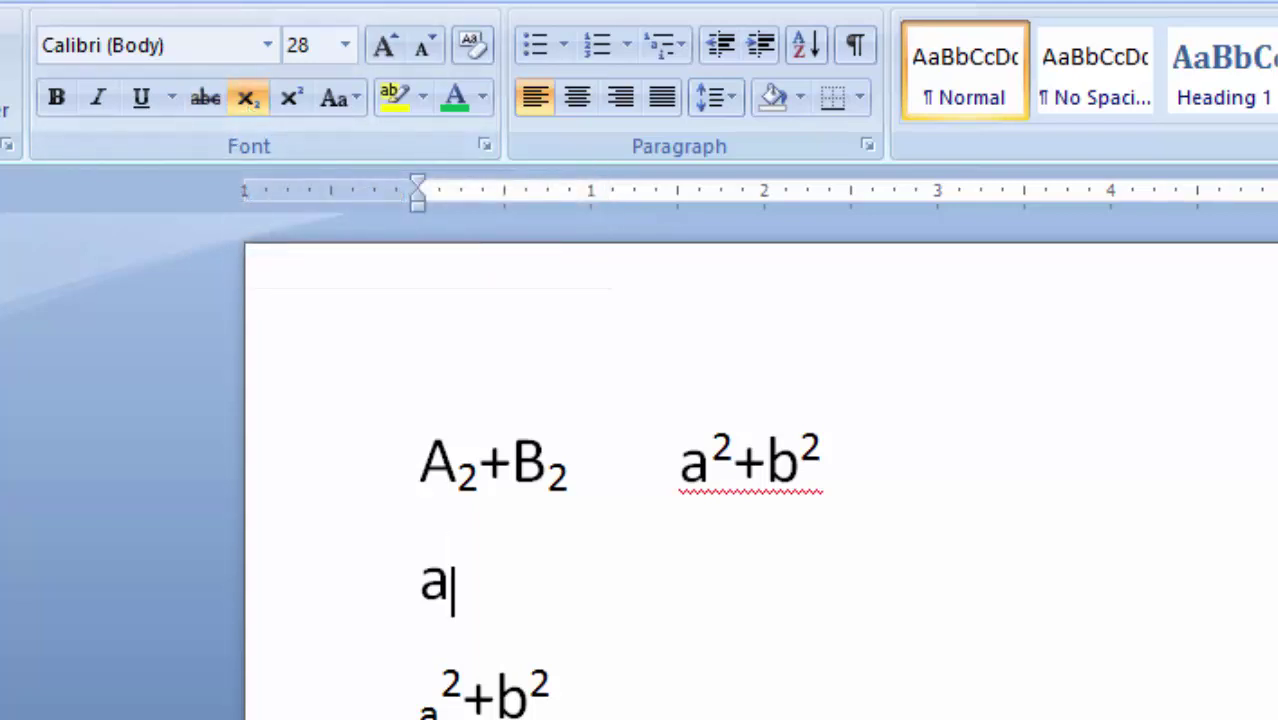
{"action": "key", "text": "BackSpace"}
{"action": "type", "text": "A2"}
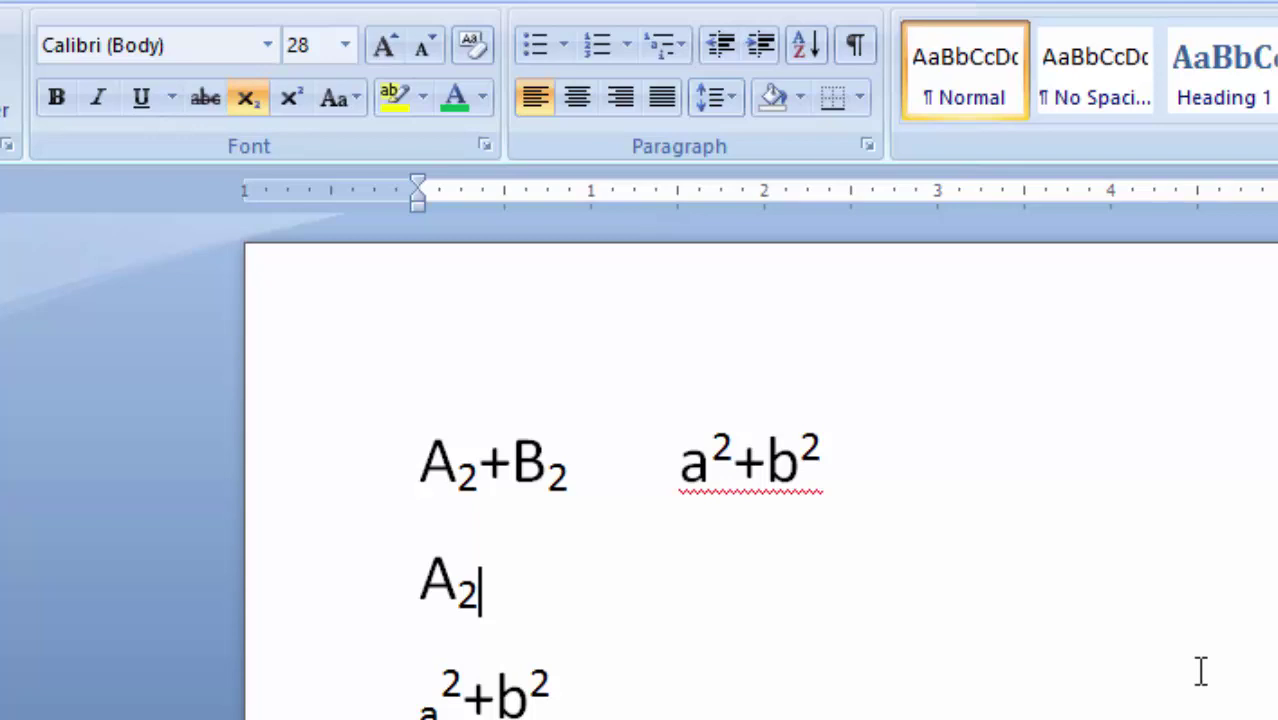
{"action": "key", "text": "ctrl+equal"}
{"action": "type", "text": "+"}
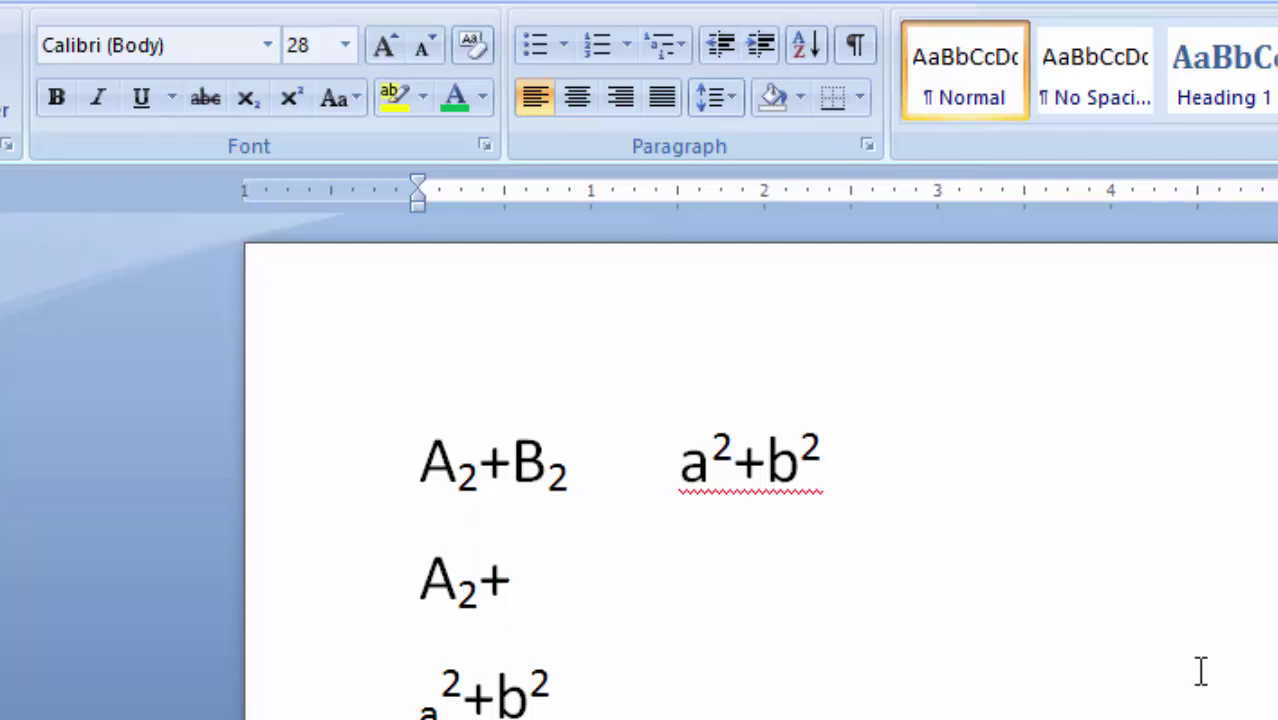
{"action": "type", "text": "b"}
{"action": "key", "text": "ctrl+equal"}
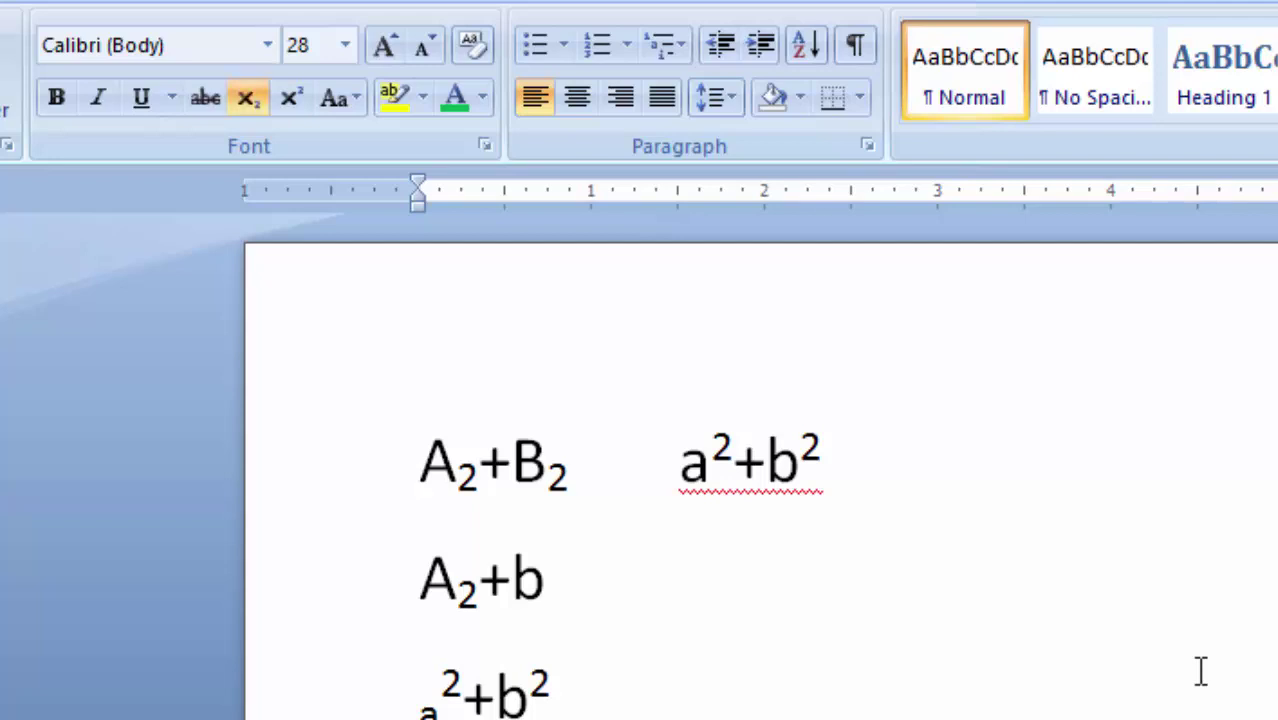
{"action": "type", "text": "2"}
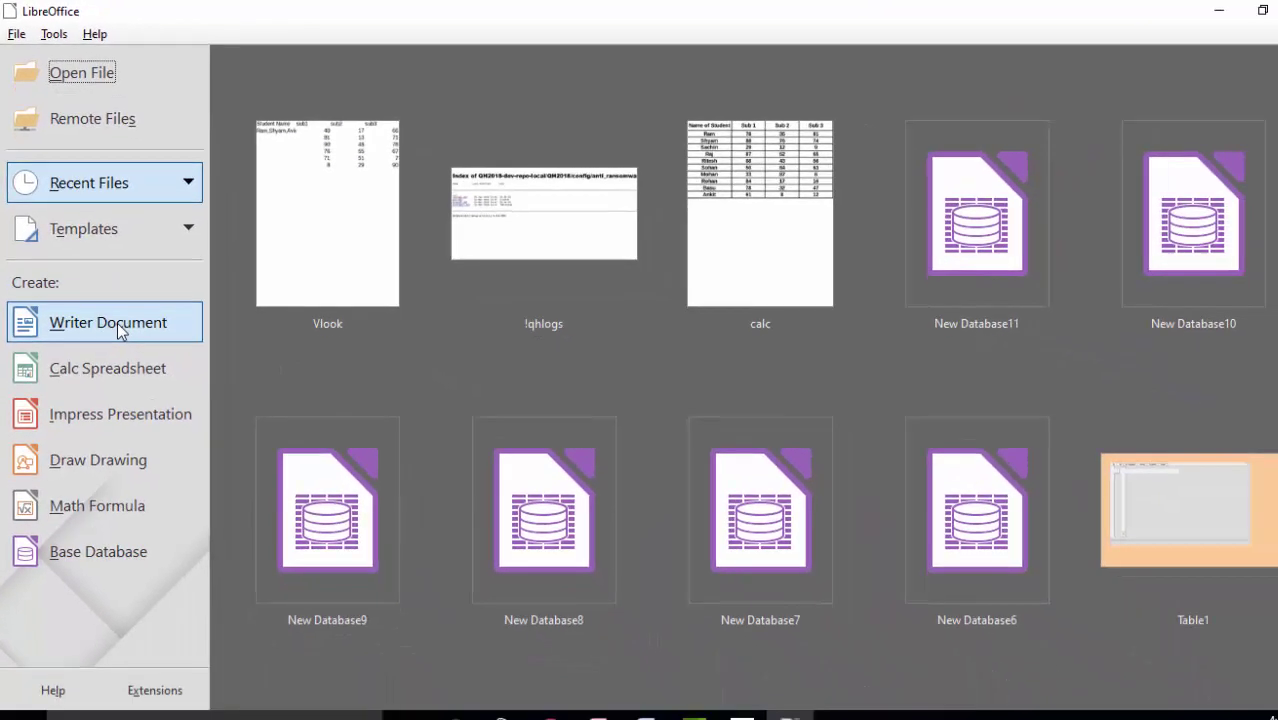
Create a new blank Writer document from the Start Center.
{"action": "left_click", "coordinate": [118, 330]}
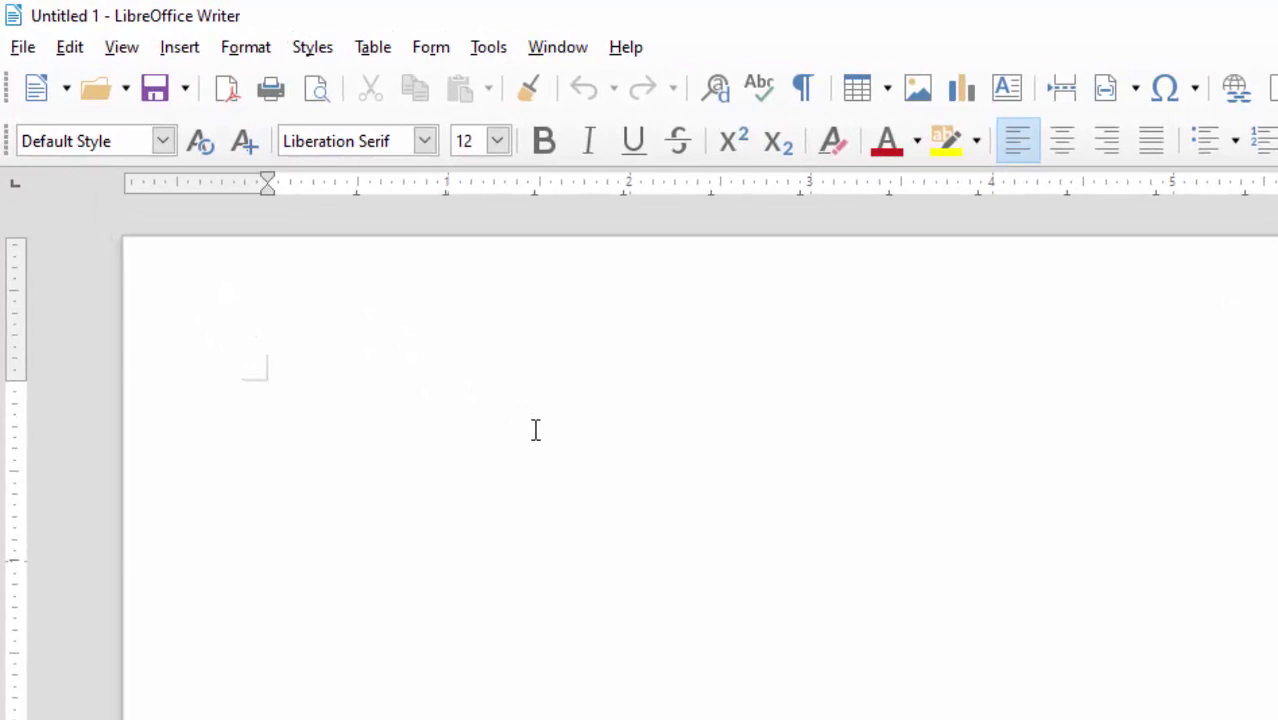
Type the letter a and set it to 18 pt.
{"action": "type", "text": "a"}
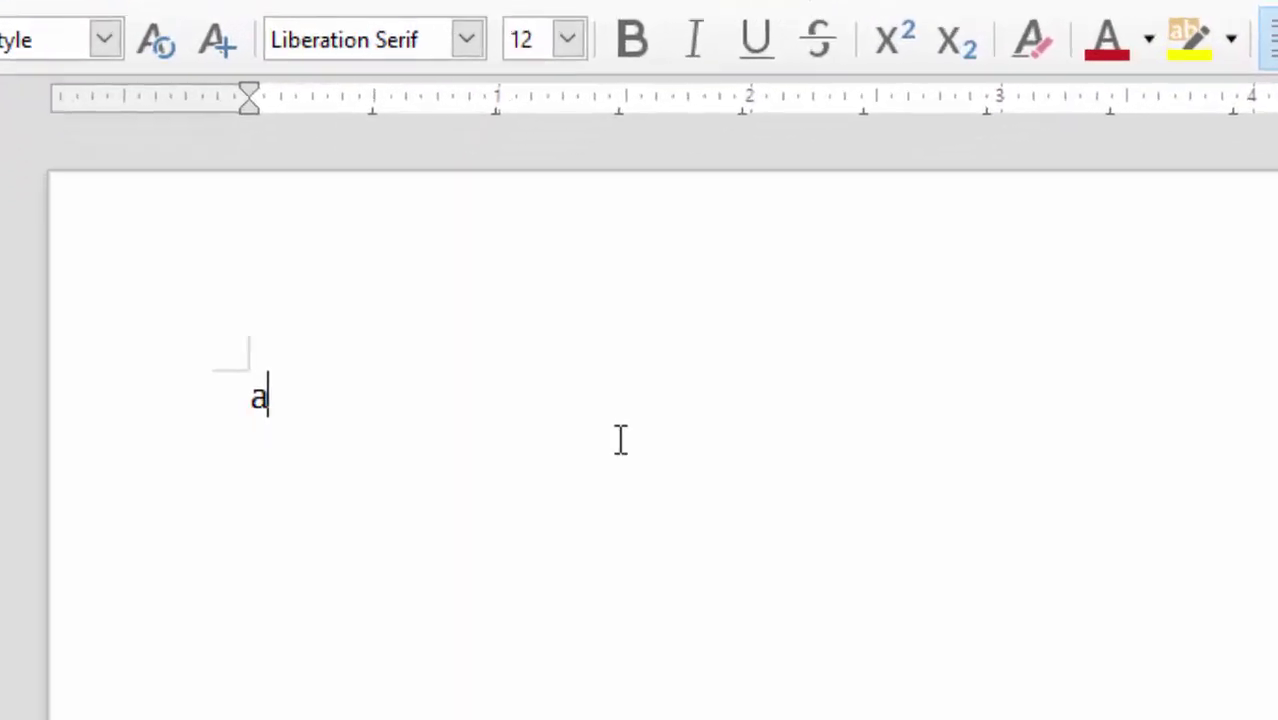
{"action": "key", "text": "shift+Left"}
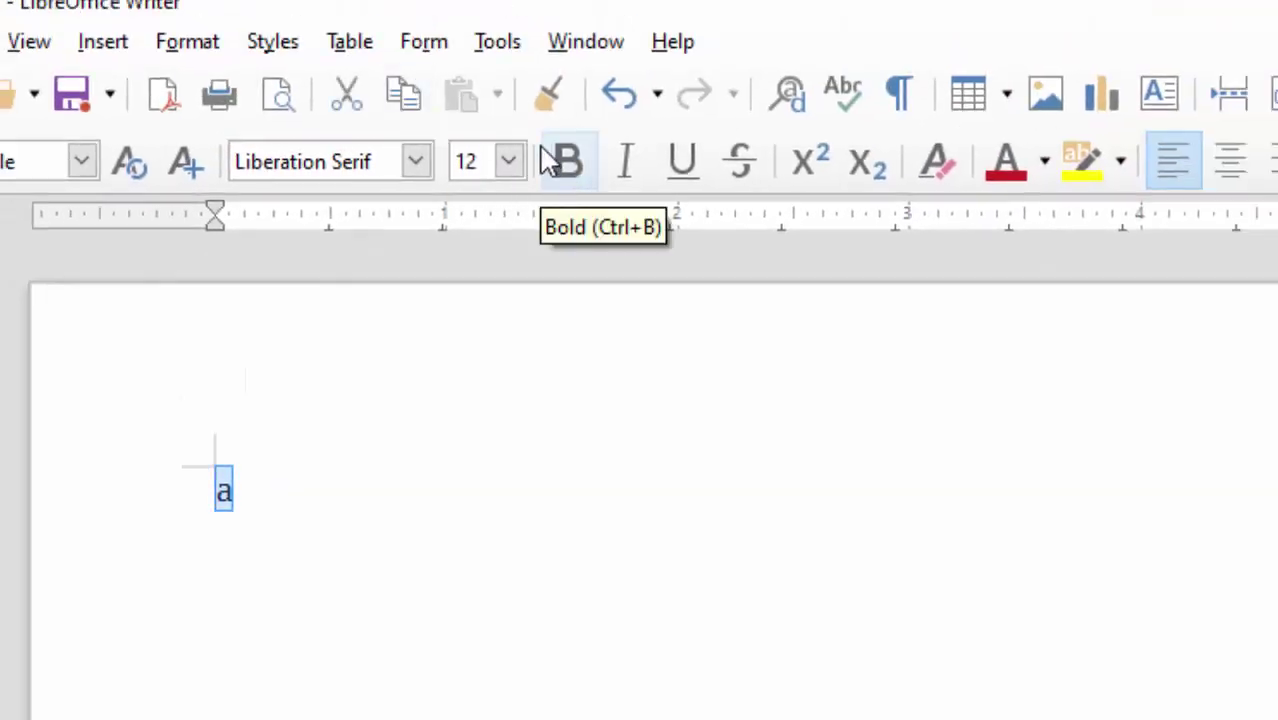
{"action": "left_click", "coordinate": [509, 162]}
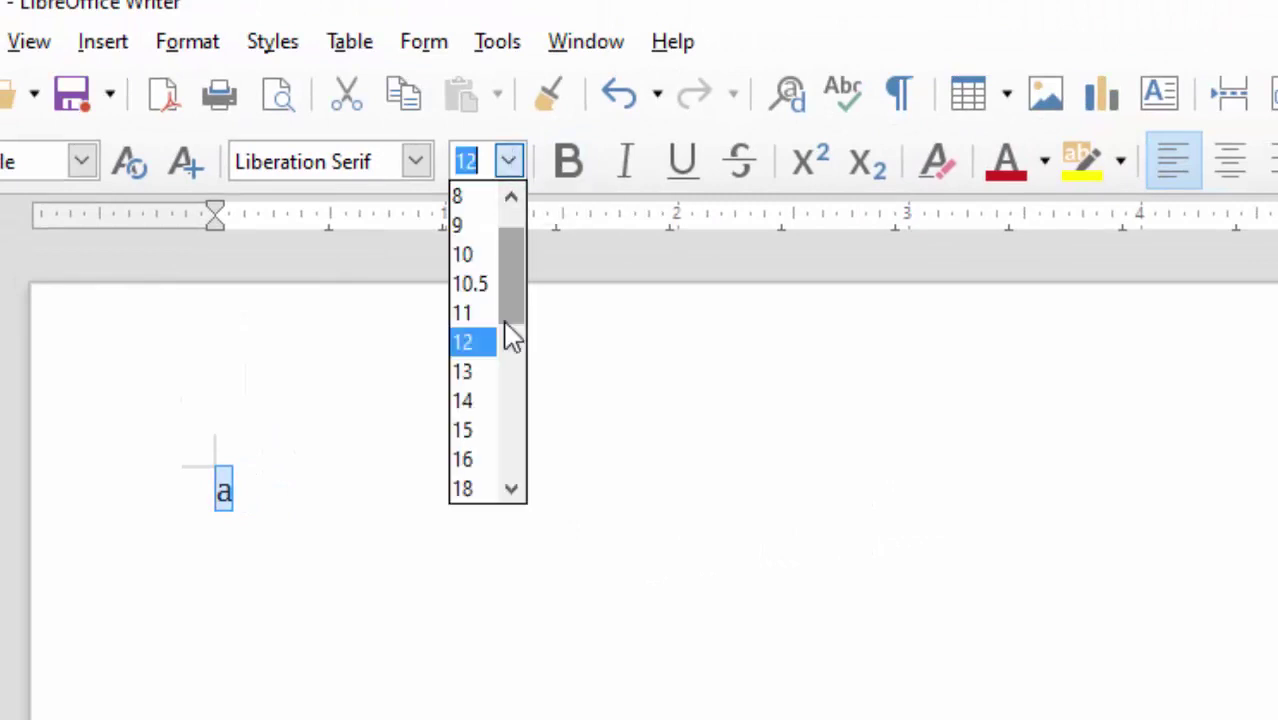
{"action": "left_click", "coordinate": [478, 490]}
{"action": "left_click", "coordinate": [253, 519]}
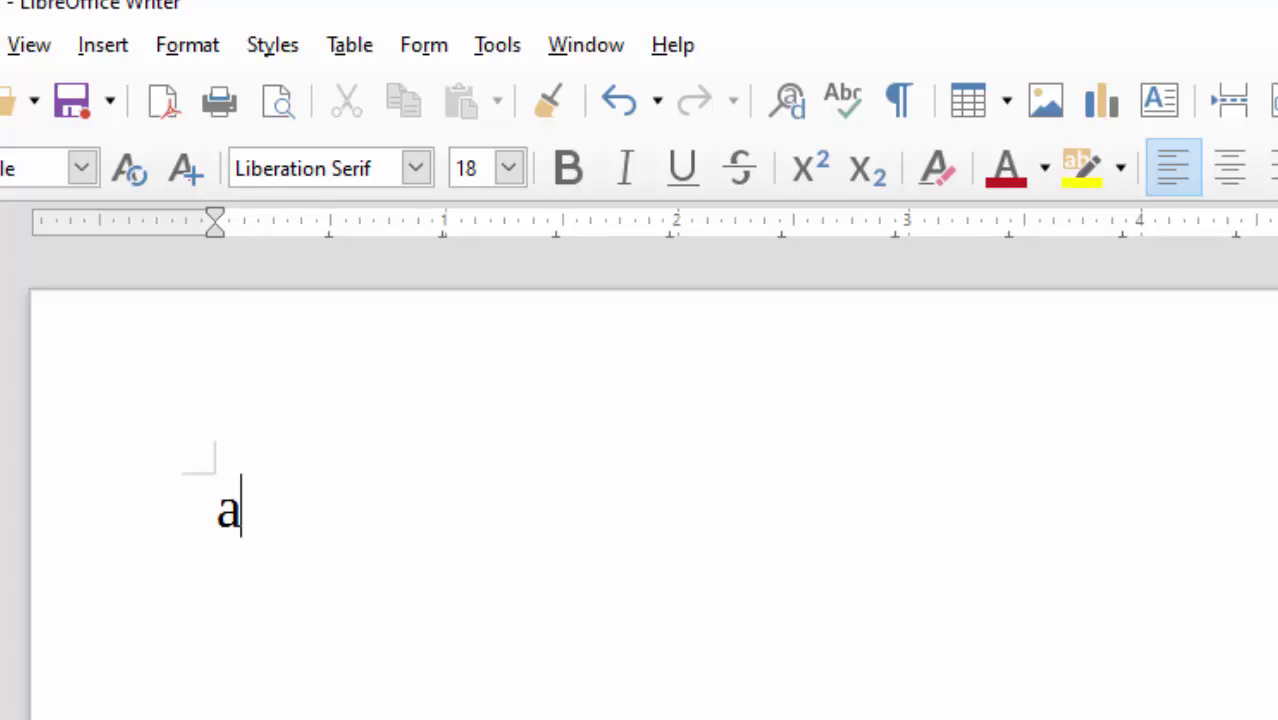
Type a²+b, using Ctrl+Shift+P to make the 2 a superscript.
{"action": "key", "text": "ctrl+shift+p"}
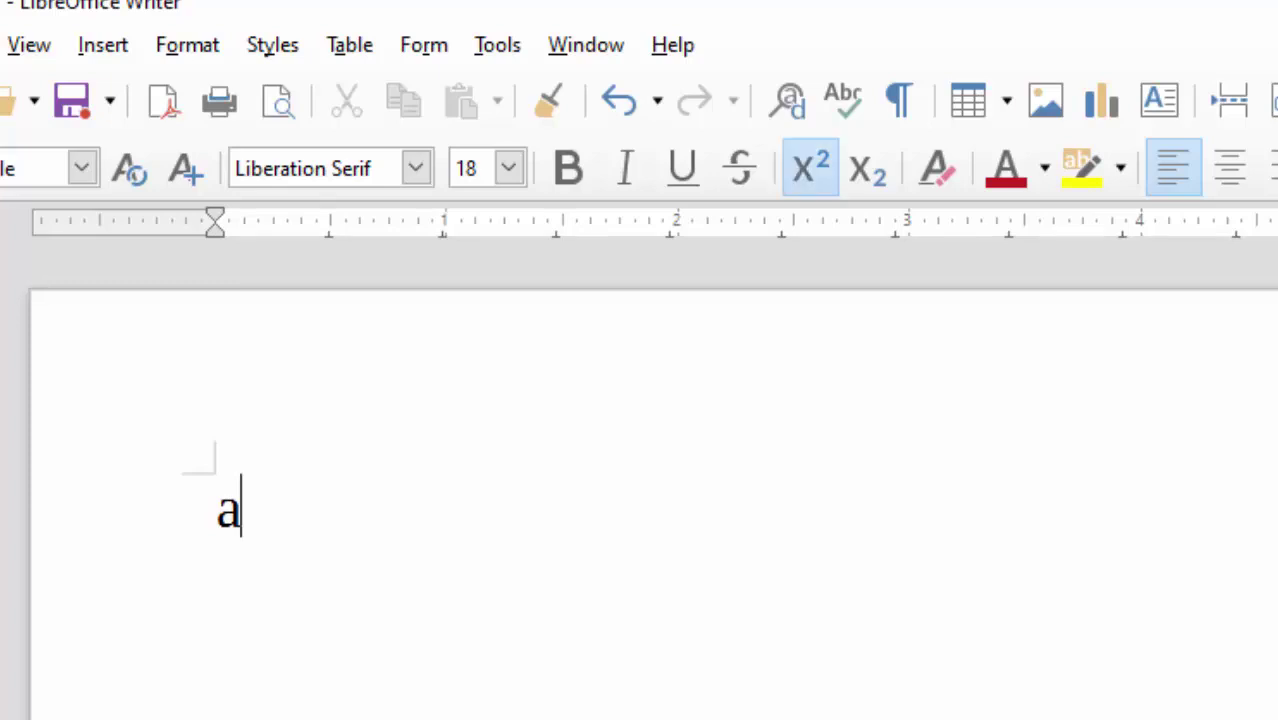
{"action": "type", "text": "2"}
{"action": "key", "text": "ctrl+shift+p"}
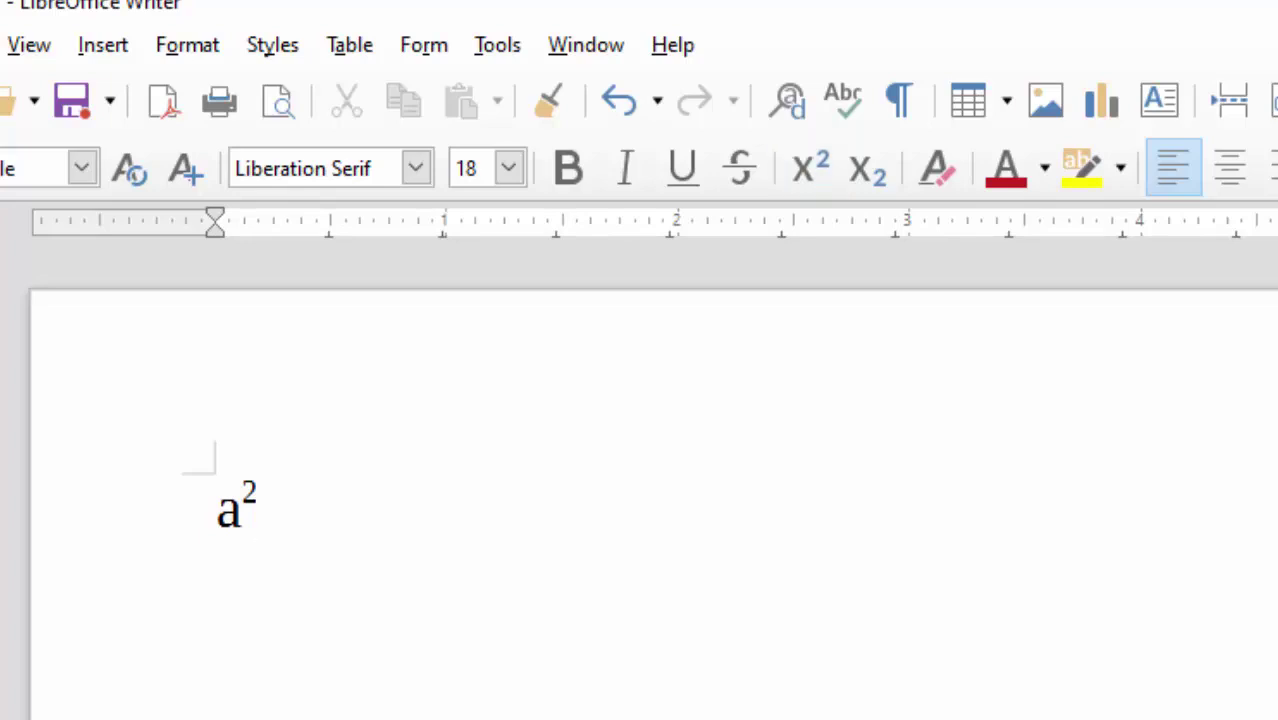
{"action": "type", "text": "+"}
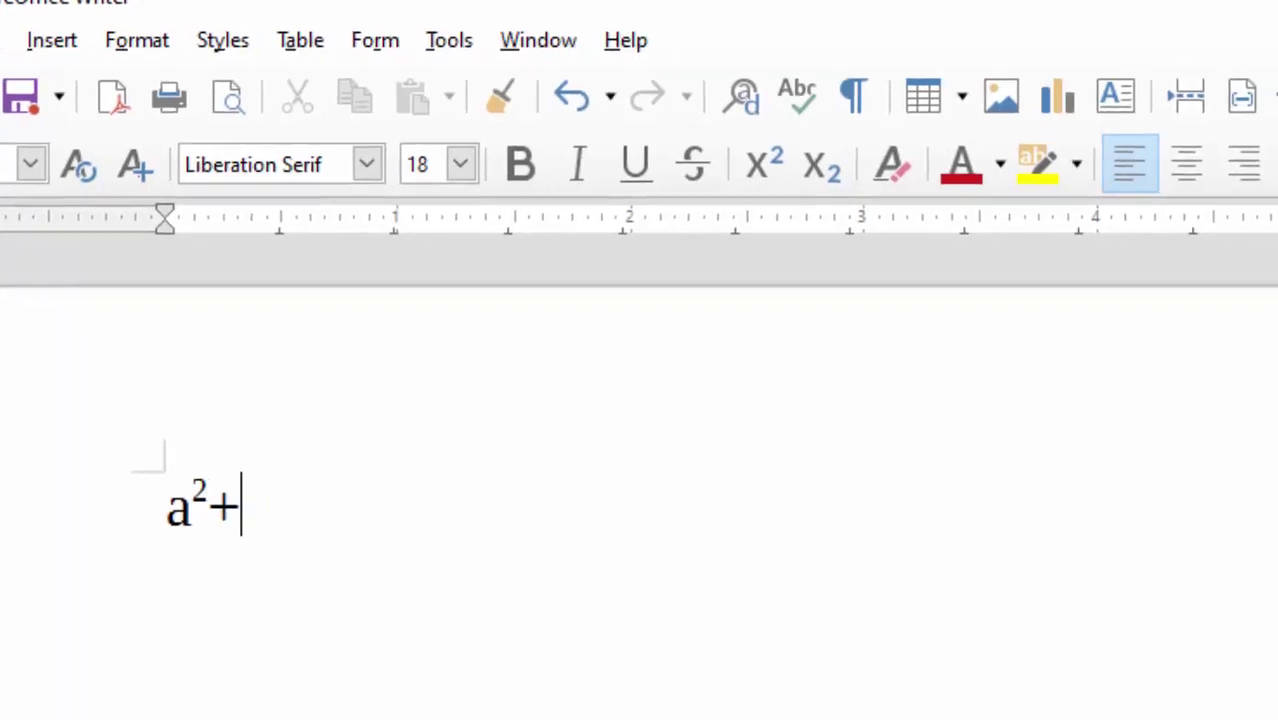
{"action": "type", "text": "b"}
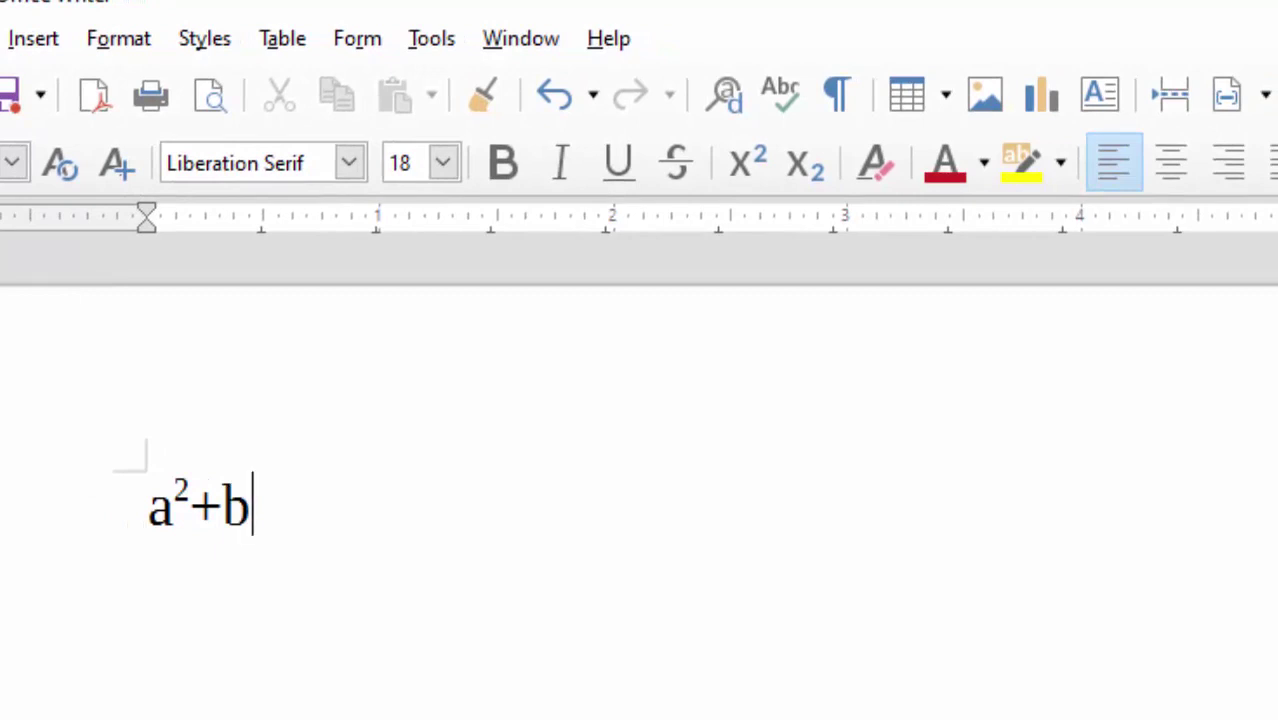
Add a subscript 2 after b with Ctrl+Shift+B, removing the accidental equals signs.
{"action": "key", "text": "ctrl+shift+b"}
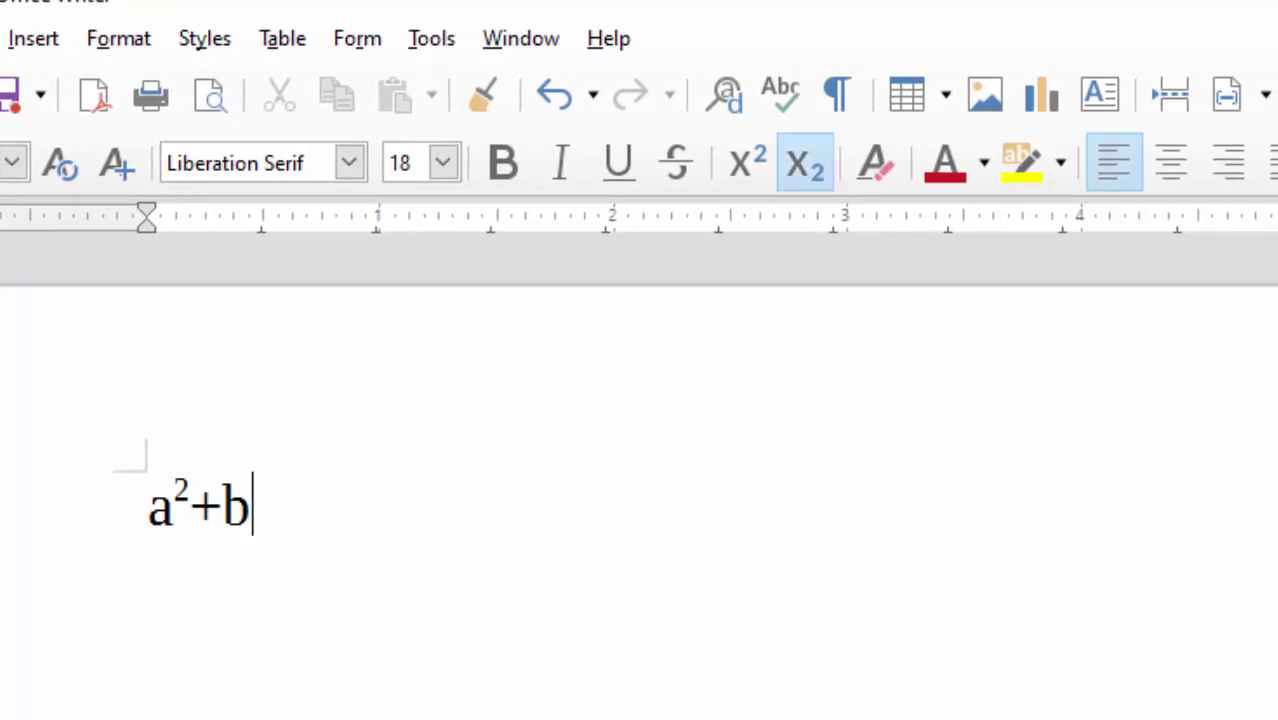
{"action": "type", "text": "2"}
{"action": "type", "text": "======"}
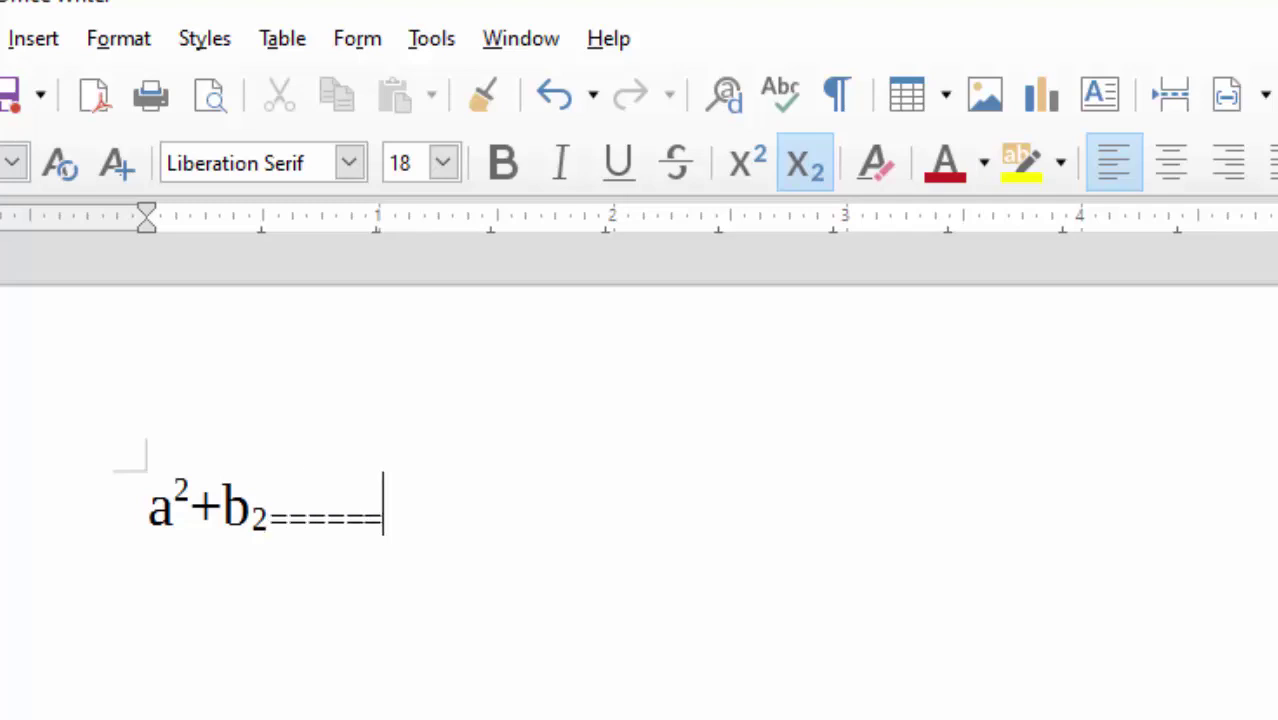
{"action": "type", "text": "="}
{"action": "key", "text": "BackSpace"}
{"action": "key", "text": "BackSpace"}
{"action": "key", "text": "BackSpace"}
{"action": "key", "text": "BackSpace"}
{"action": "key", "text": "BackSpace"}
{"action": "key", "text": "BackSpace"}
{"action": "key", "text": "BackSpace"}
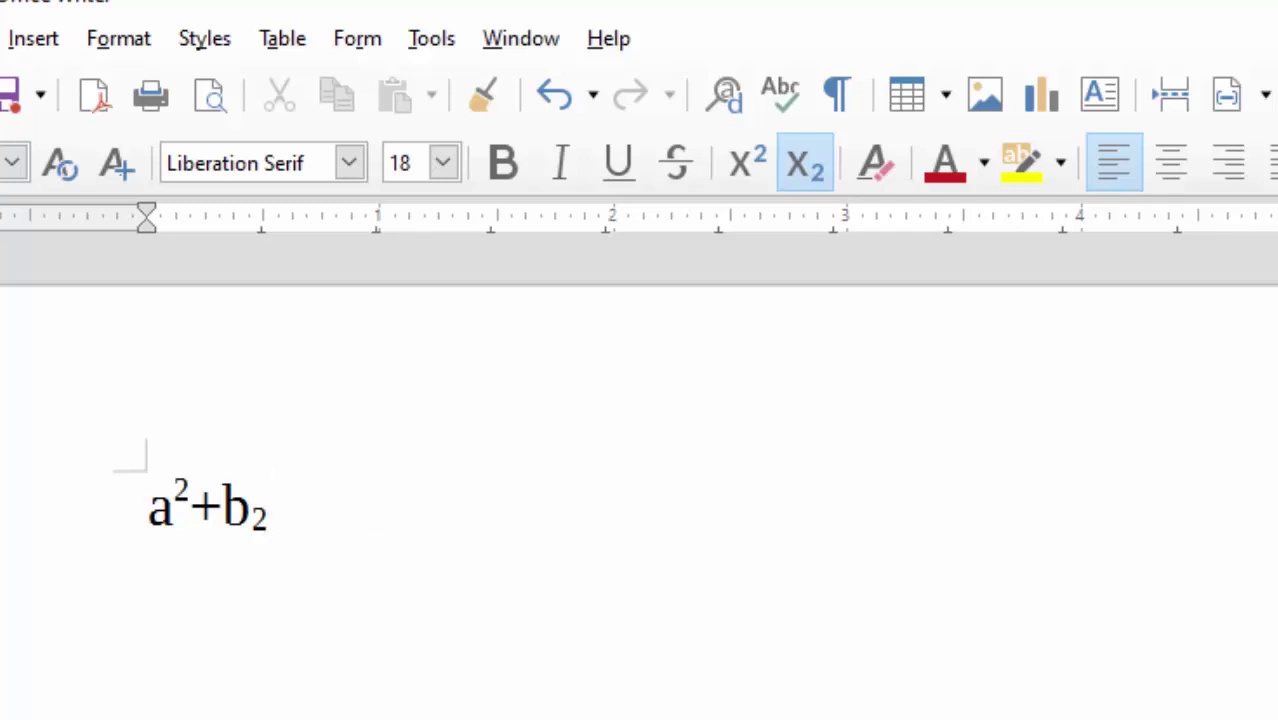
{"action": "key", "text": "ctrl+shift+b"}
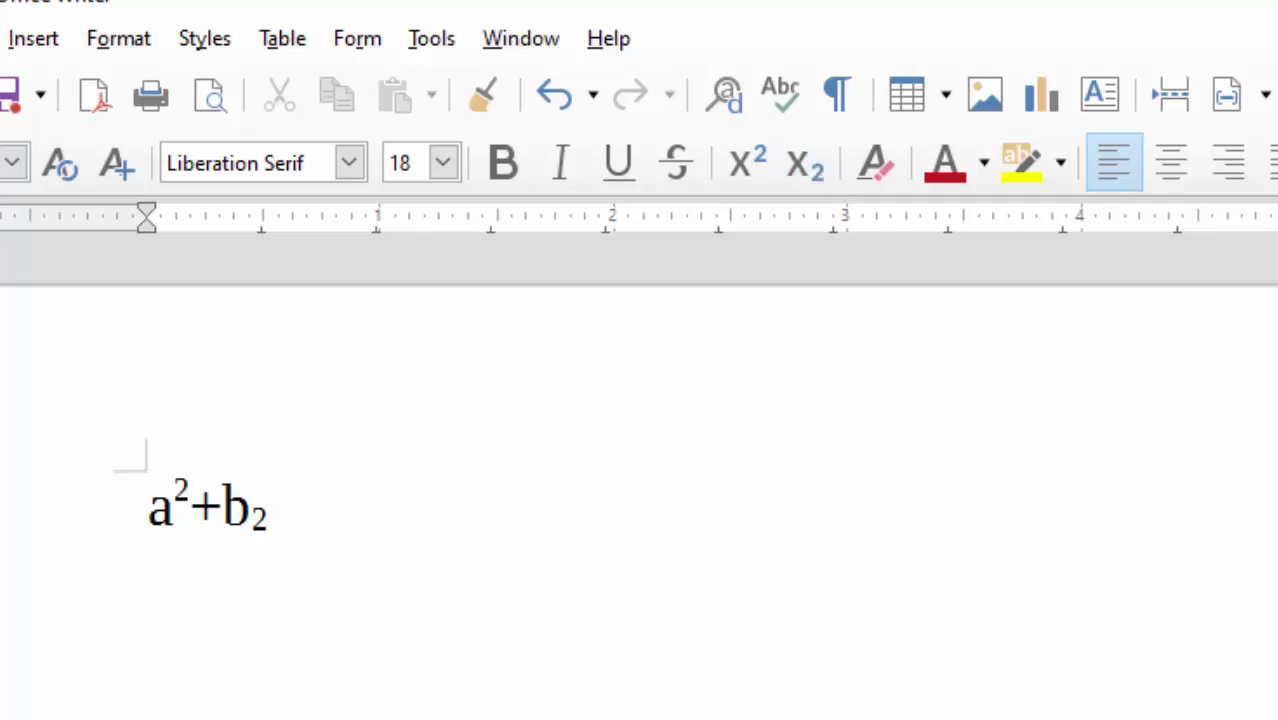